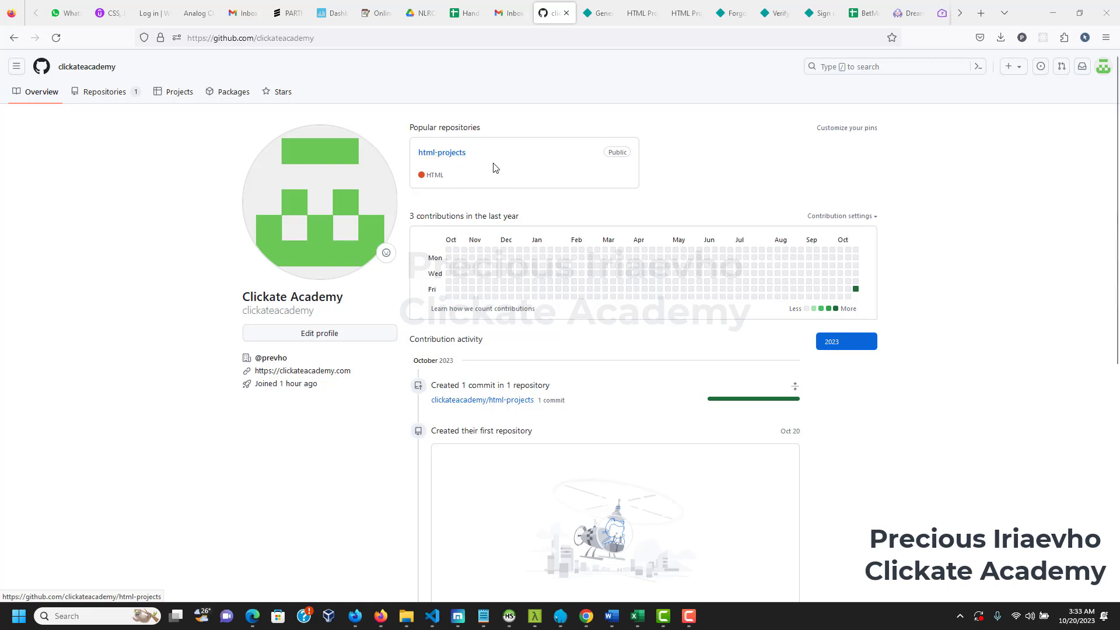
Open the html-projects repository, view the source of recipe.html, and return to the repository's file list
left_click(438, 157)
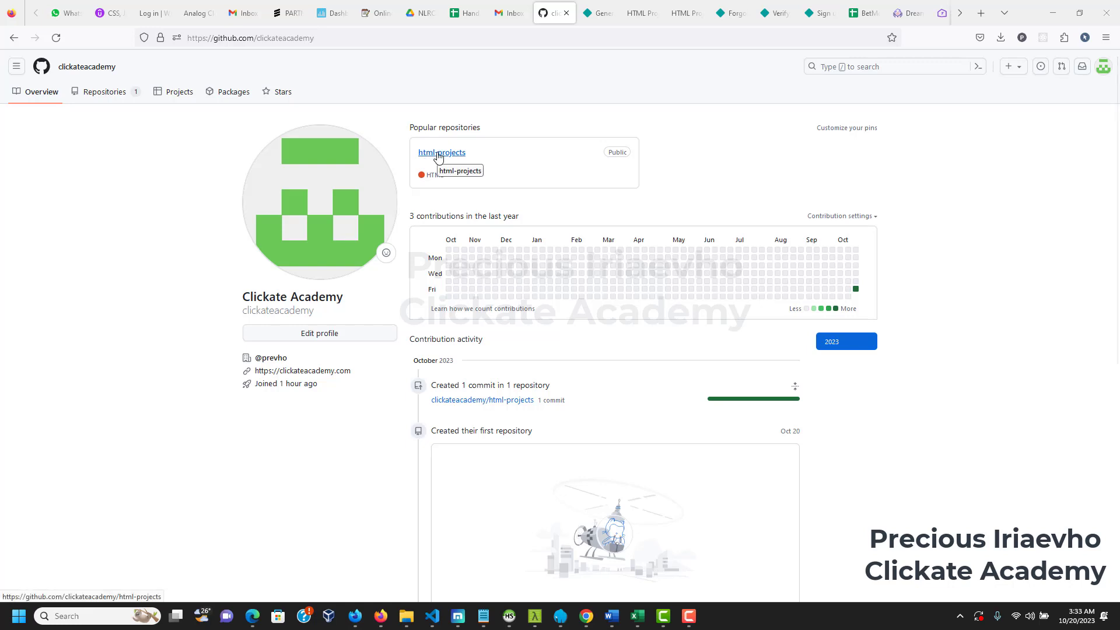
left_click(439, 157)
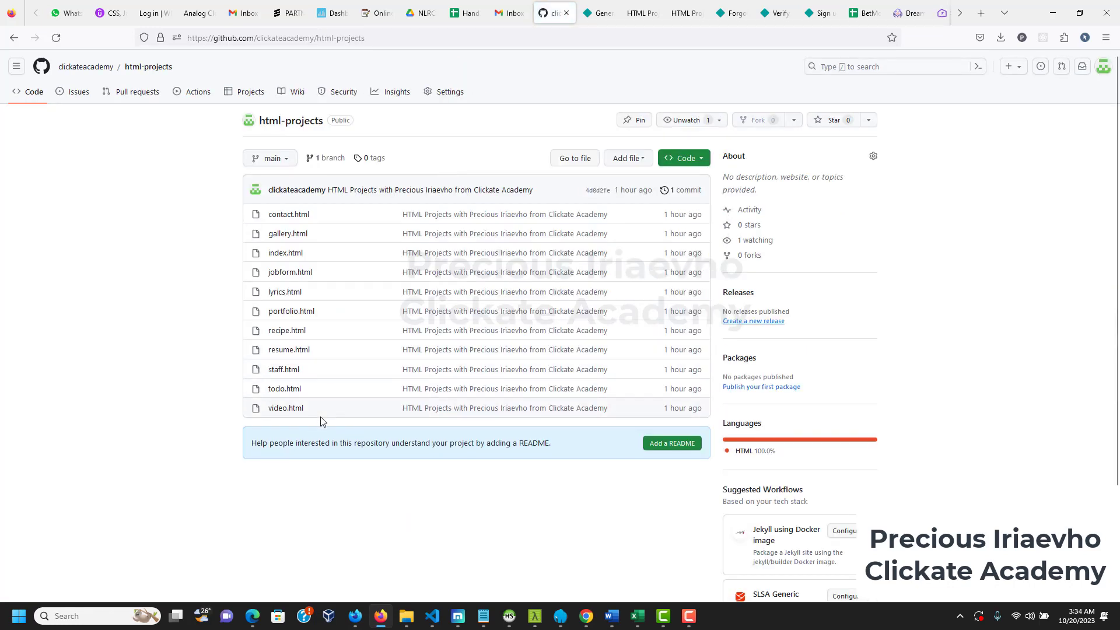
left_click(292, 330)
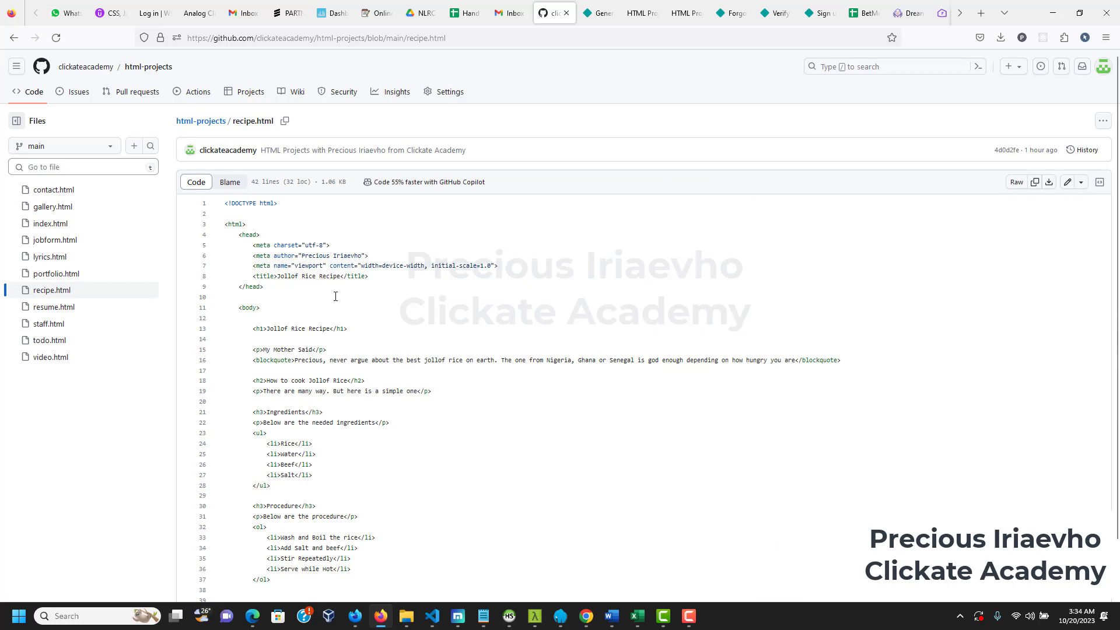
left_click(204, 122)
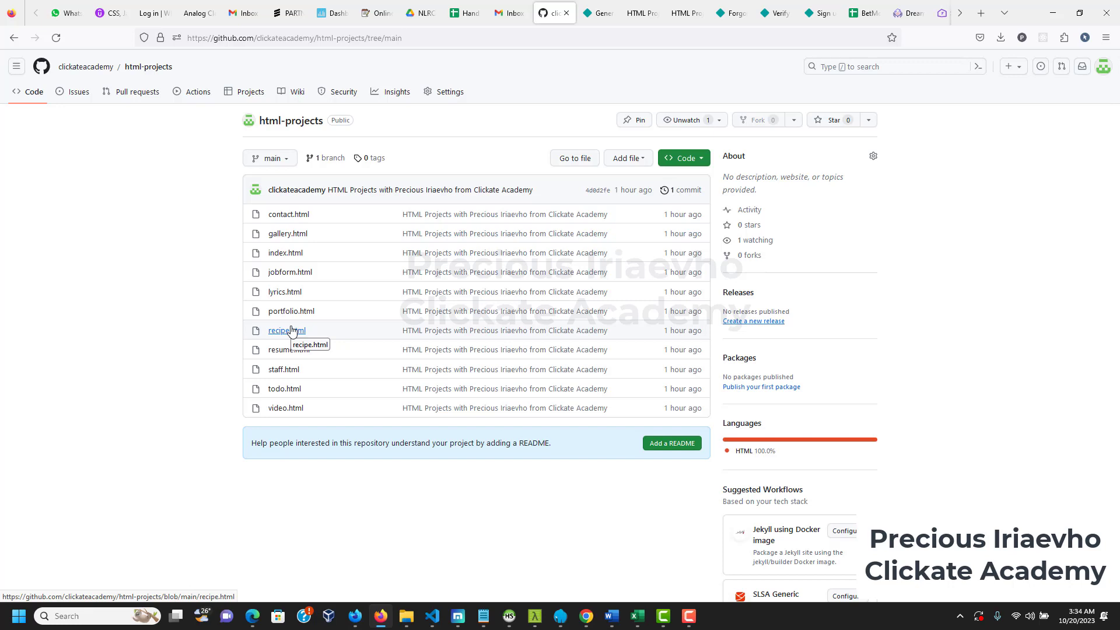
Open jobform.html in the html-projects repository and look through its source code
left_click(291, 277)
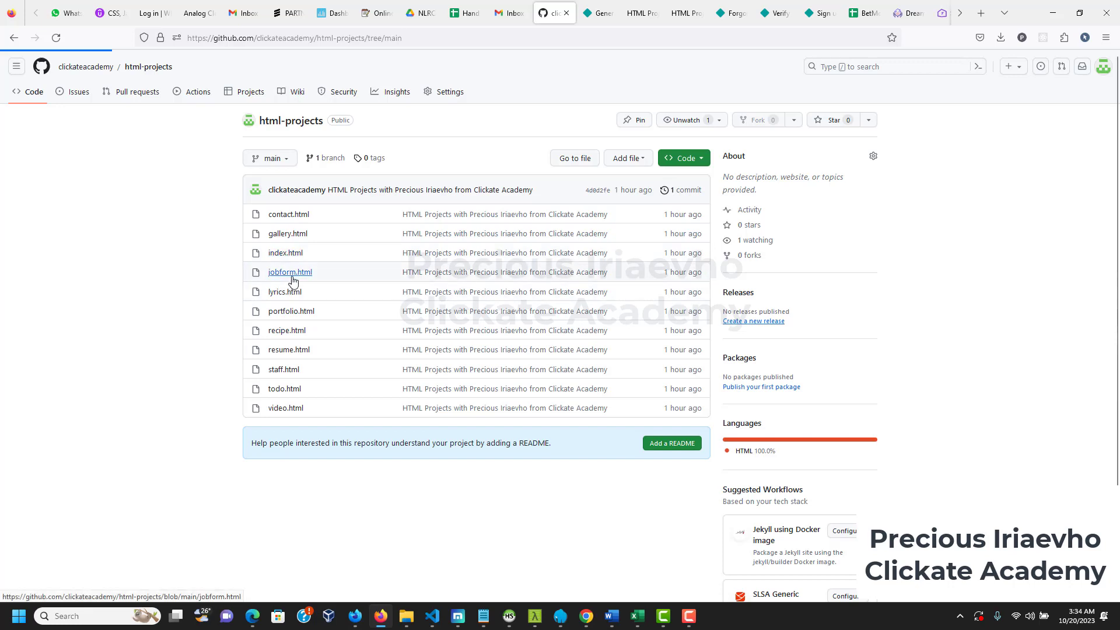
scroll(380, 366, "down", 3)
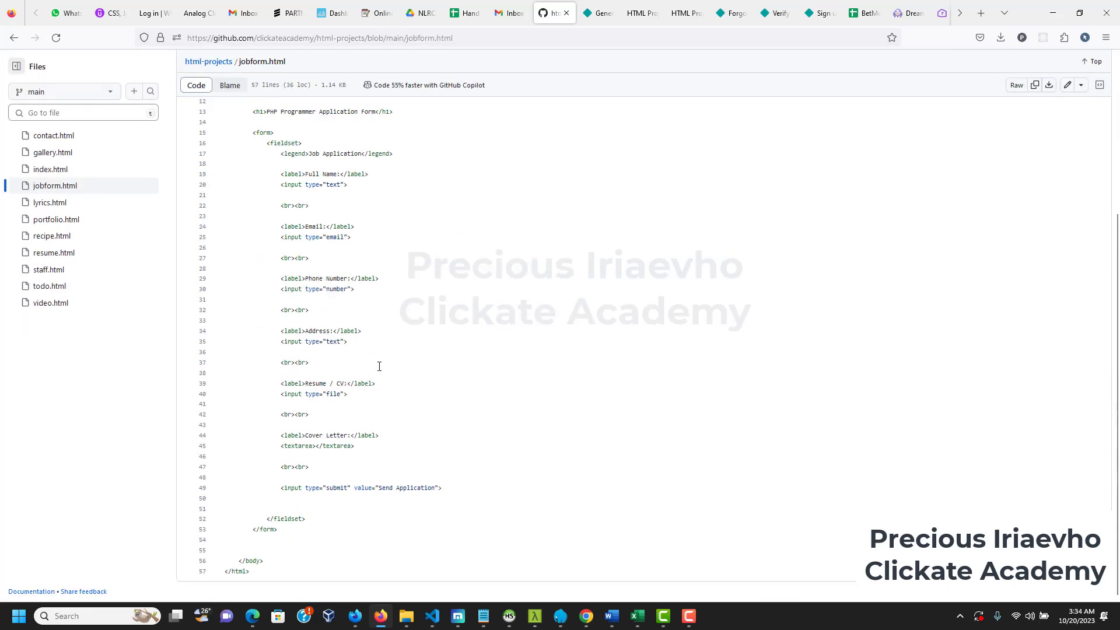
scroll(379, 366, "up", 4)
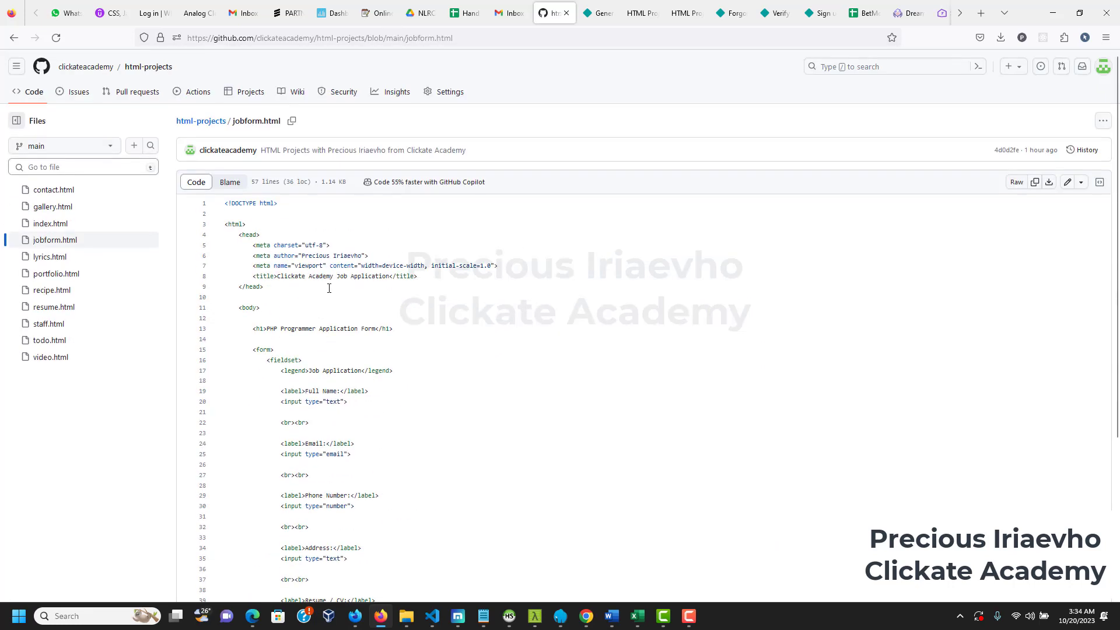
scroll(329, 288, "down", 3)
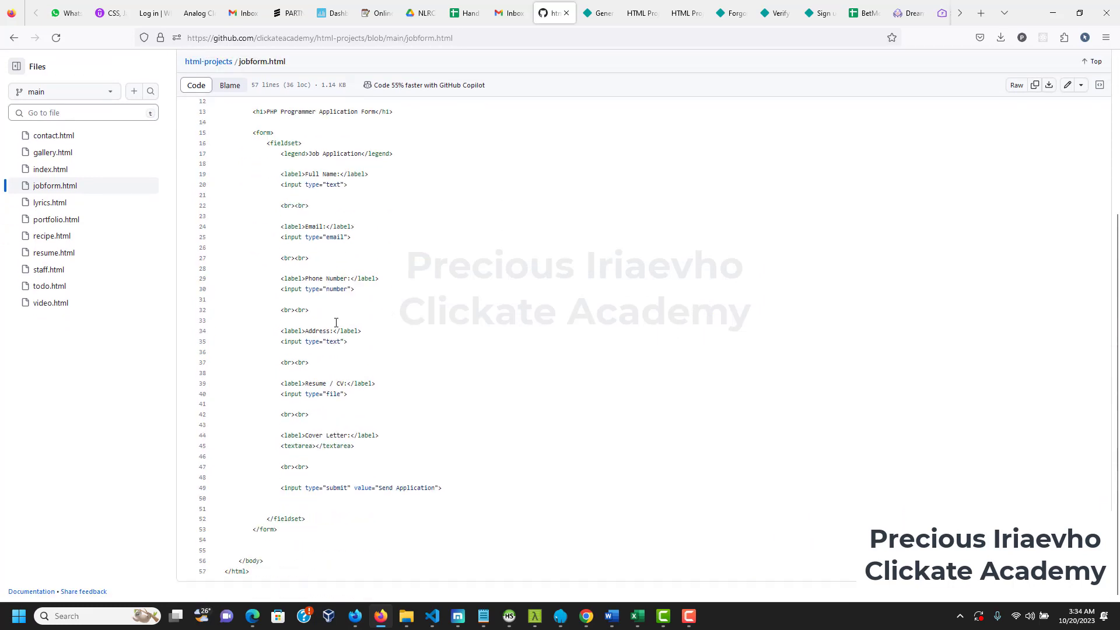
scroll(336, 323, "up", 4)
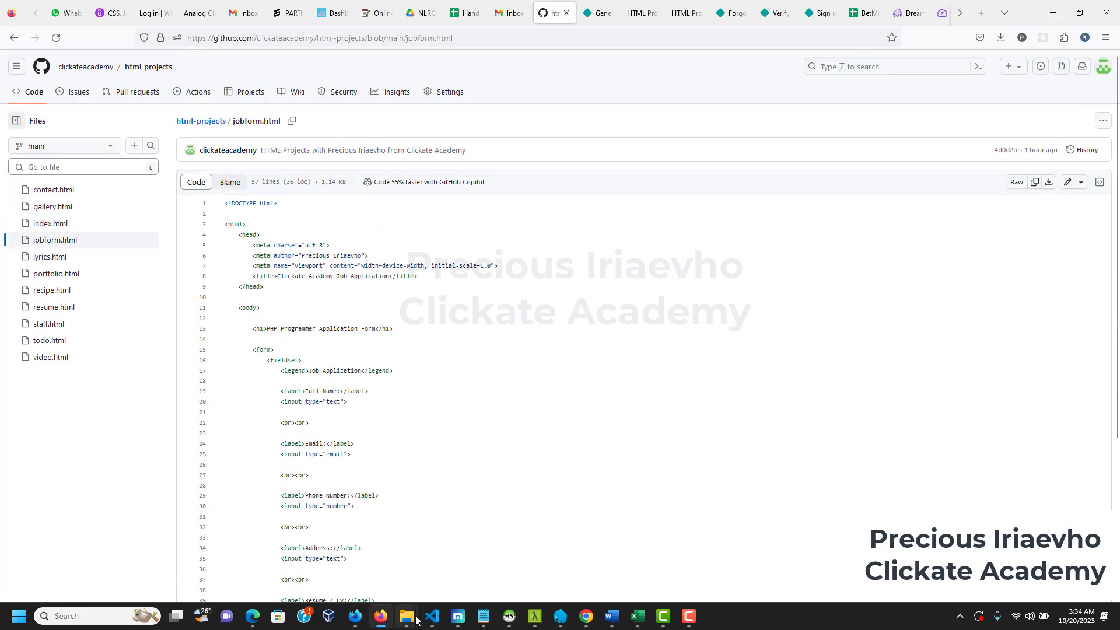
Open the local jobform.html from the HTML Projects folder in the browser and try its form fields
mouse_move(411, 620)
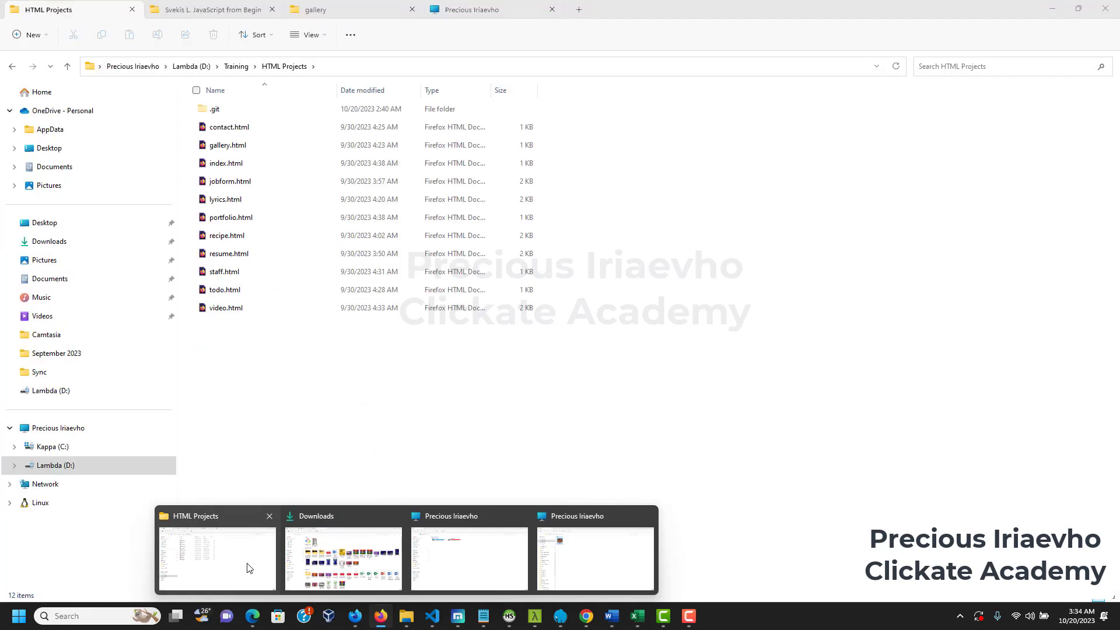
left_click(247, 570)
left_click(248, 183)
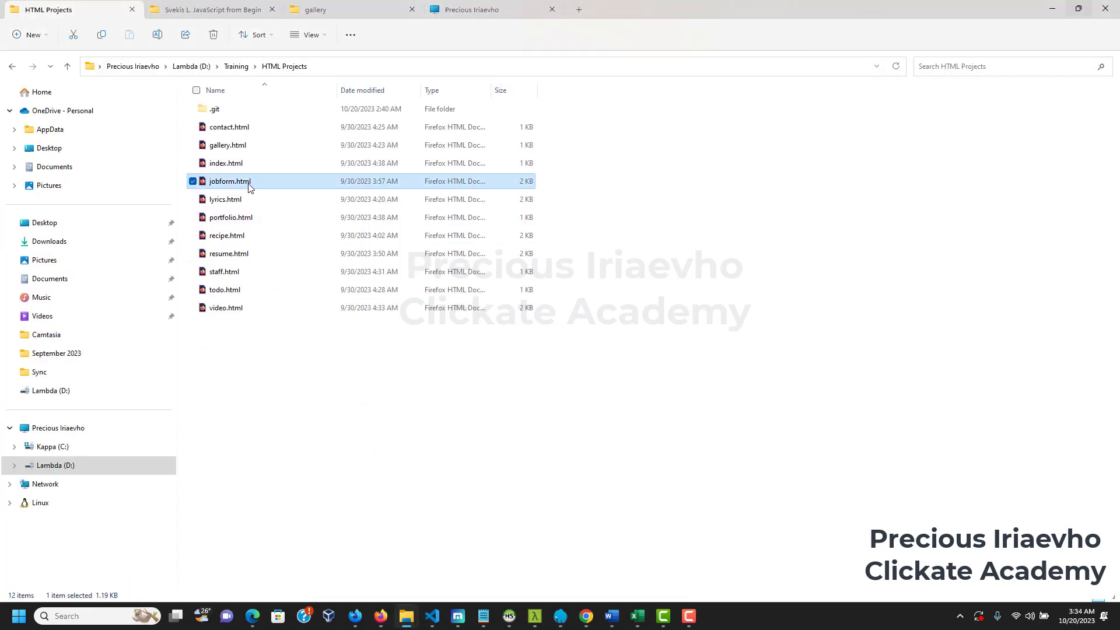
double_click(248, 183)
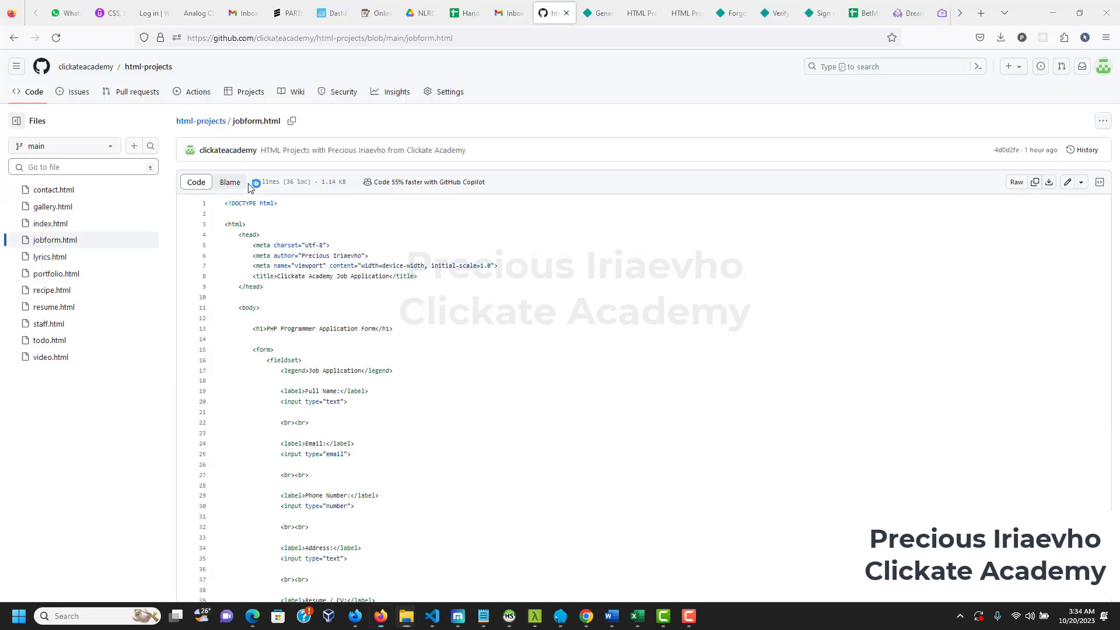
left_click(104, 220)
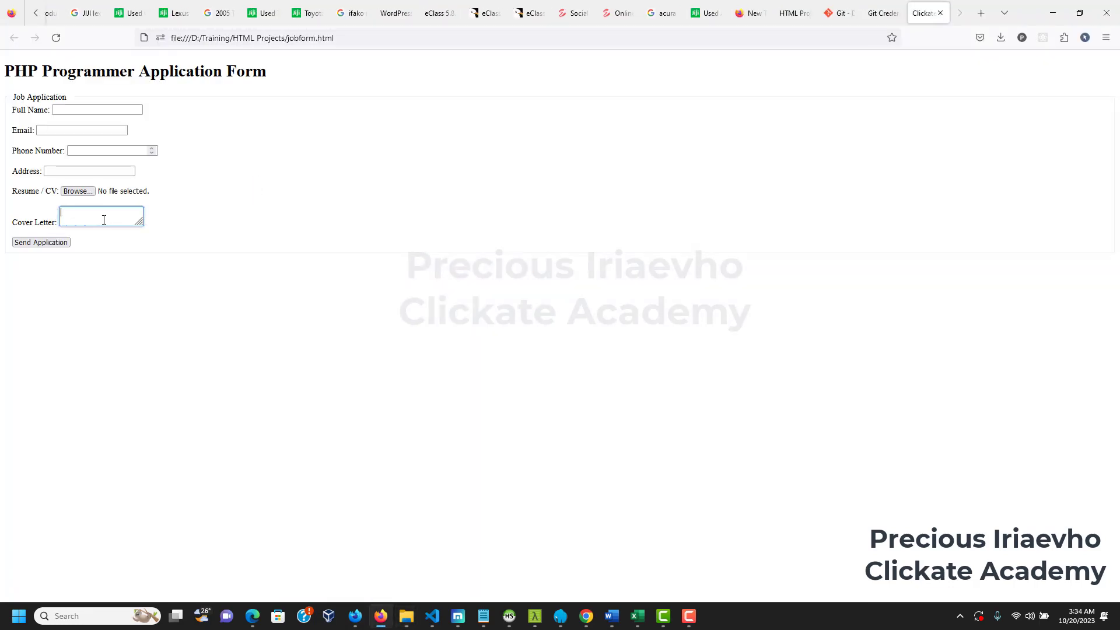
left_click(106, 171)
left_click(107, 151)
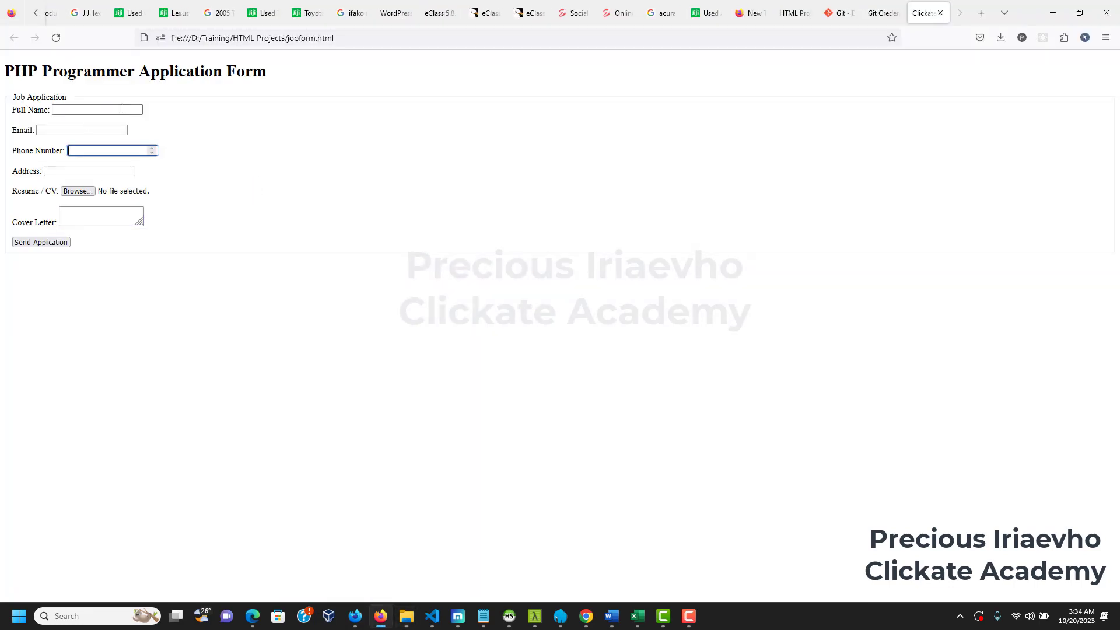
Switch back to the GitHub page of jobform.html and review its form code through to the end
scroll(469, 7, "up", 5)
scroll(468, 6, "up", 3)
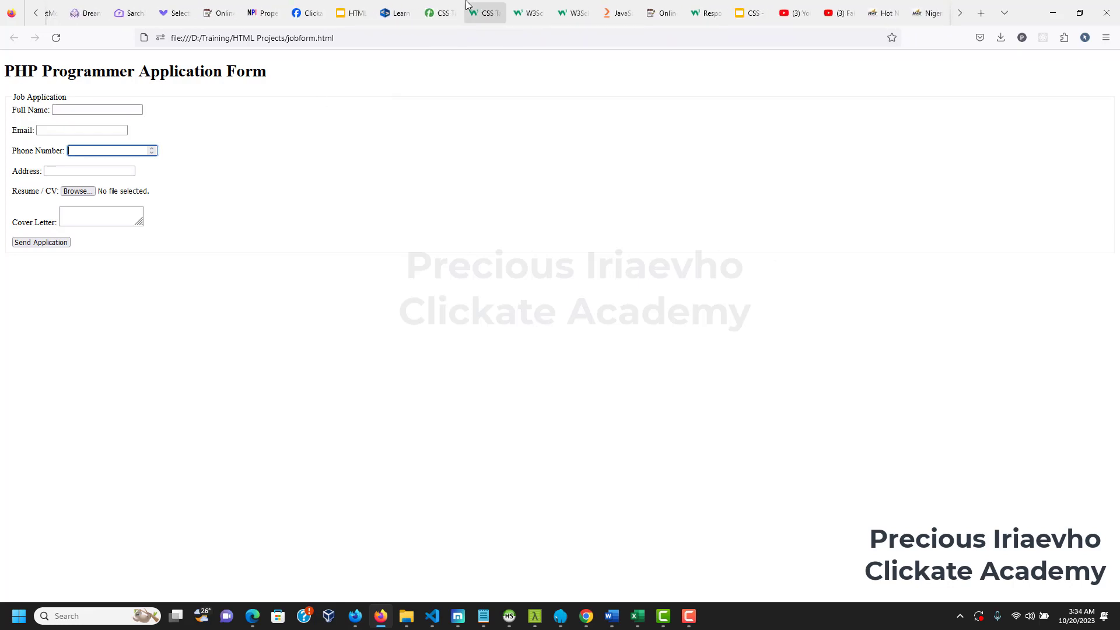
scroll(465, 6, "up", 5)
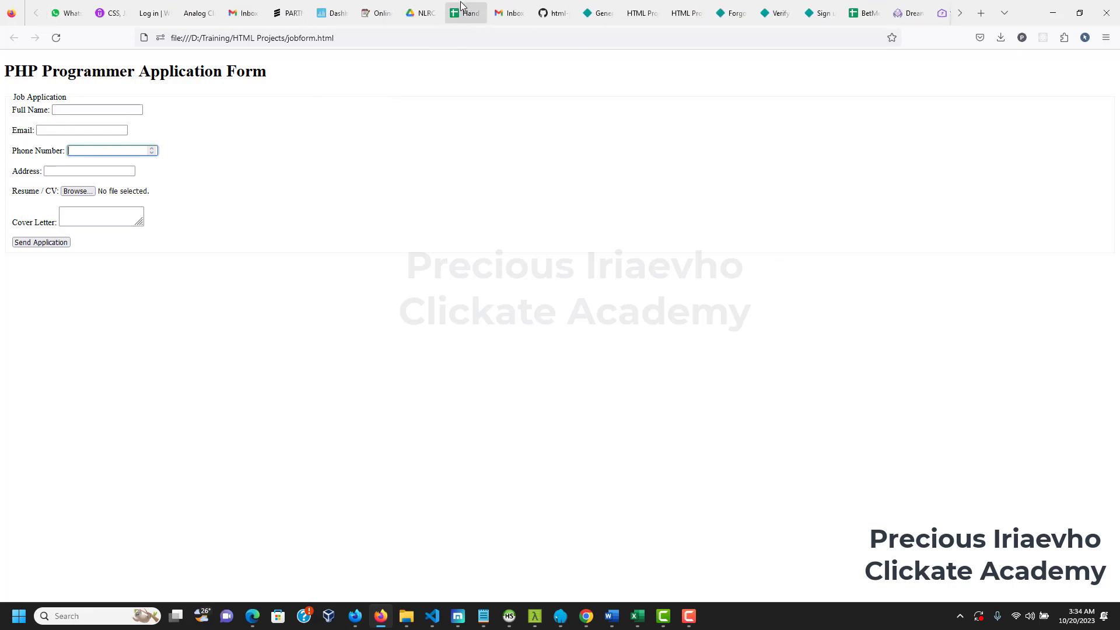
left_click(551, 13)
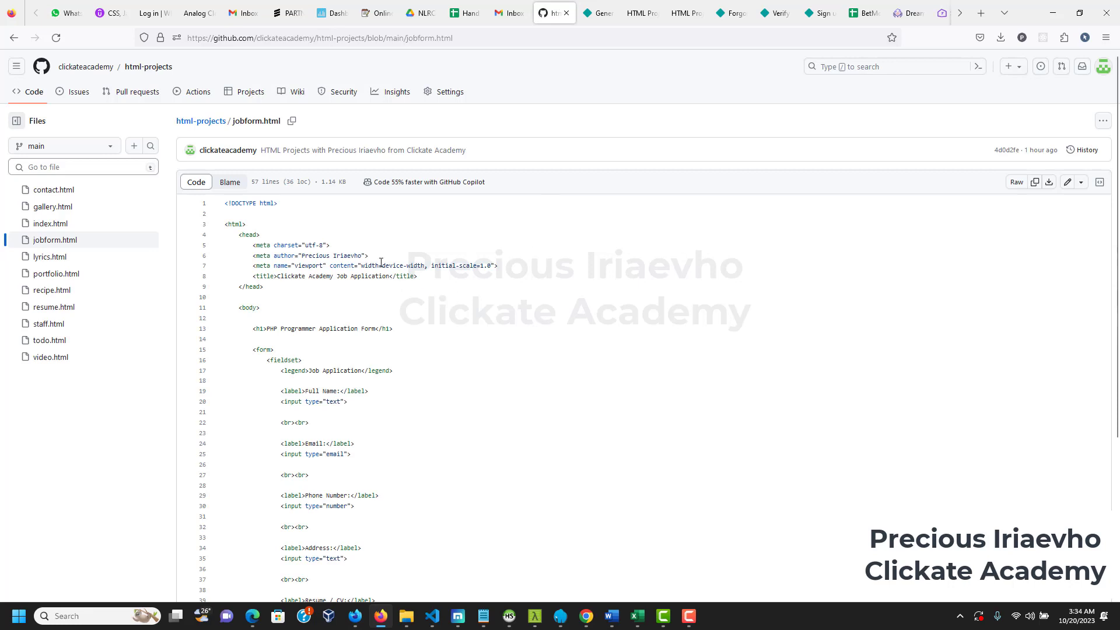
scroll(406, 342, "down", 2)
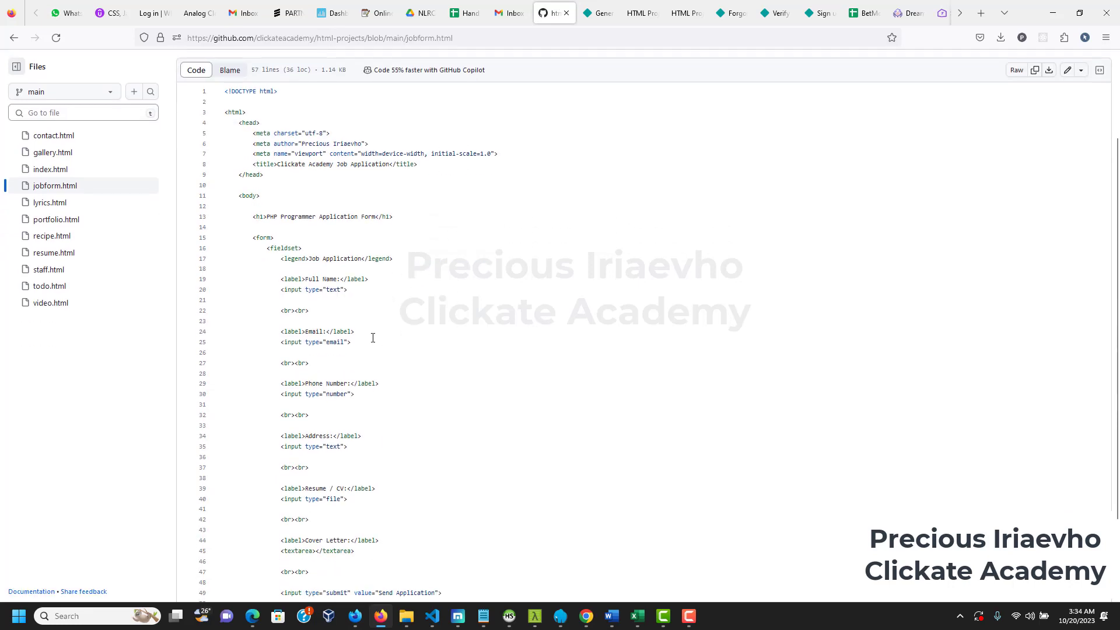
scroll(397, 412, "down", 2)
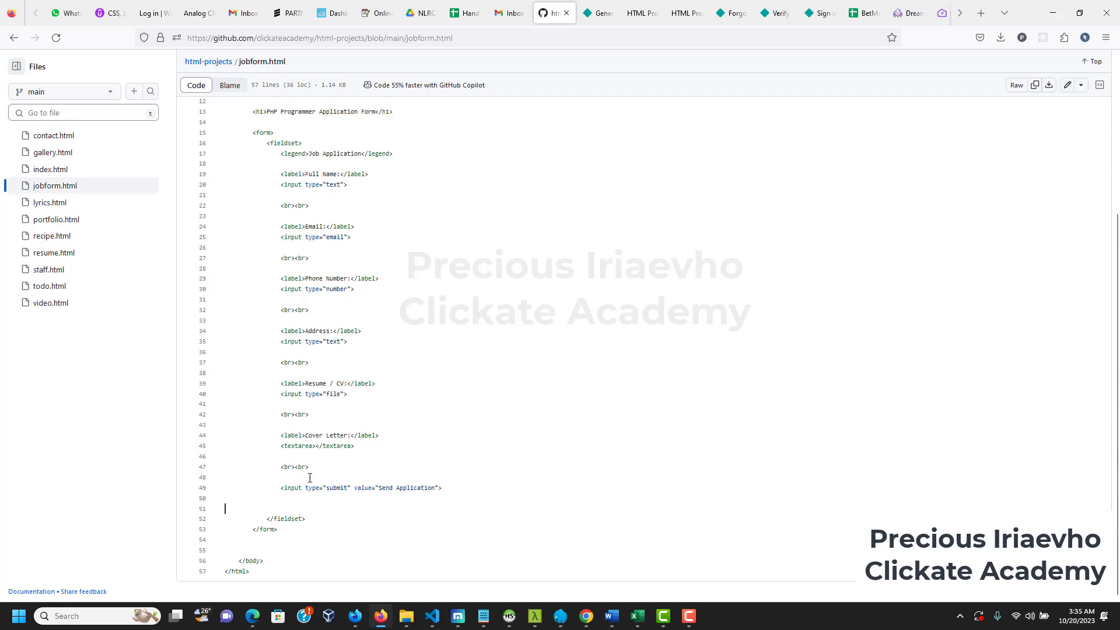
scroll(464, 401, "up", 4)
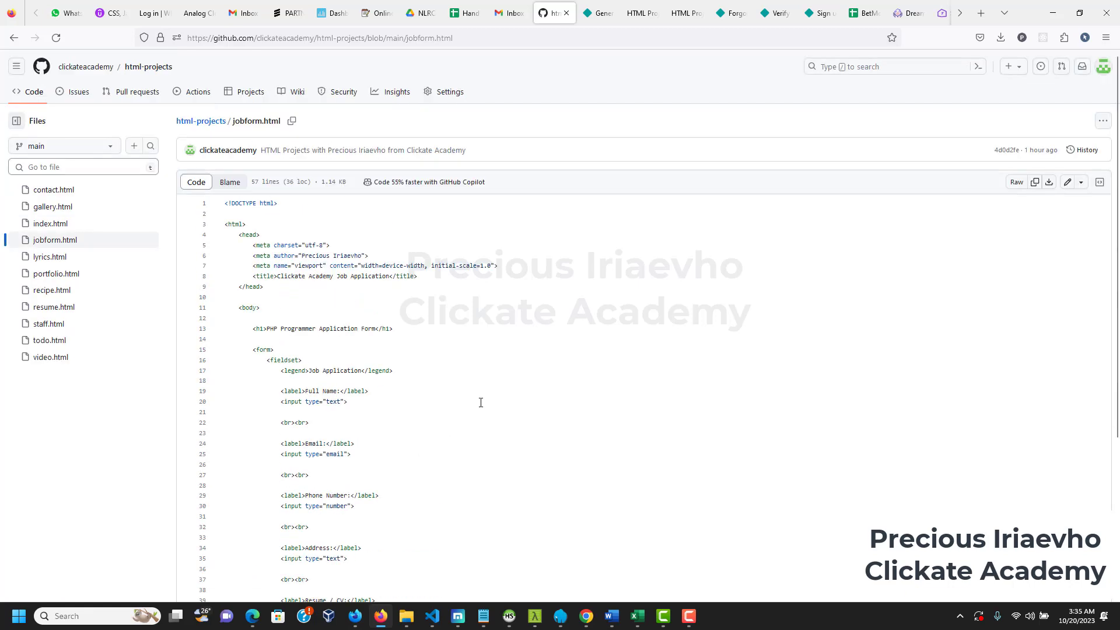
Go back through the account profile to the html-projects repository and open its GitHub Pages settings
left_click(204, 126)
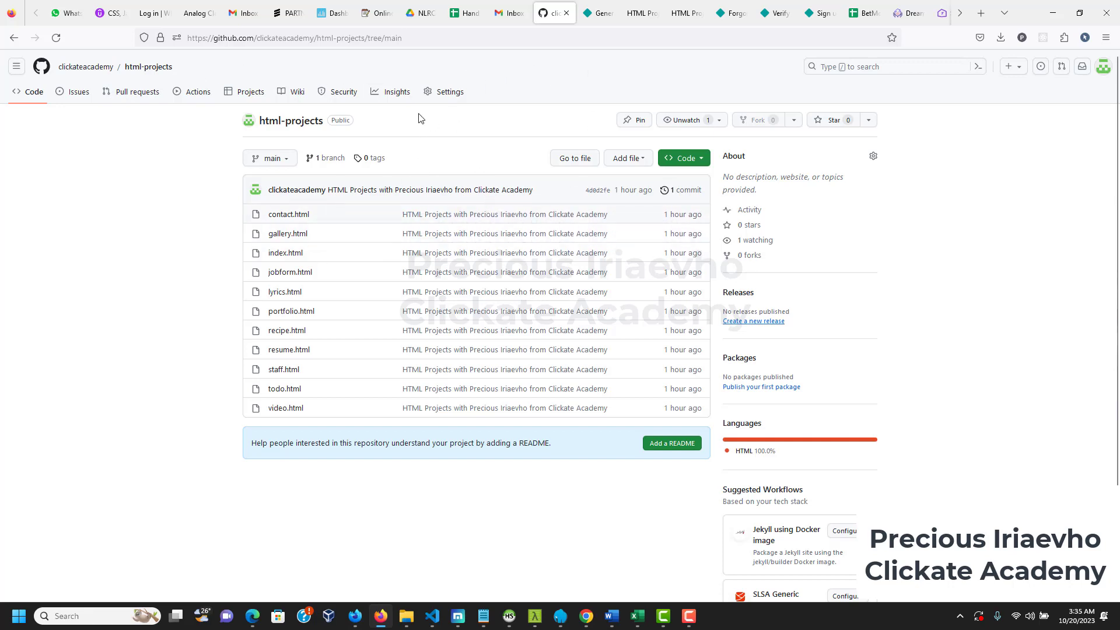
left_click(87, 66)
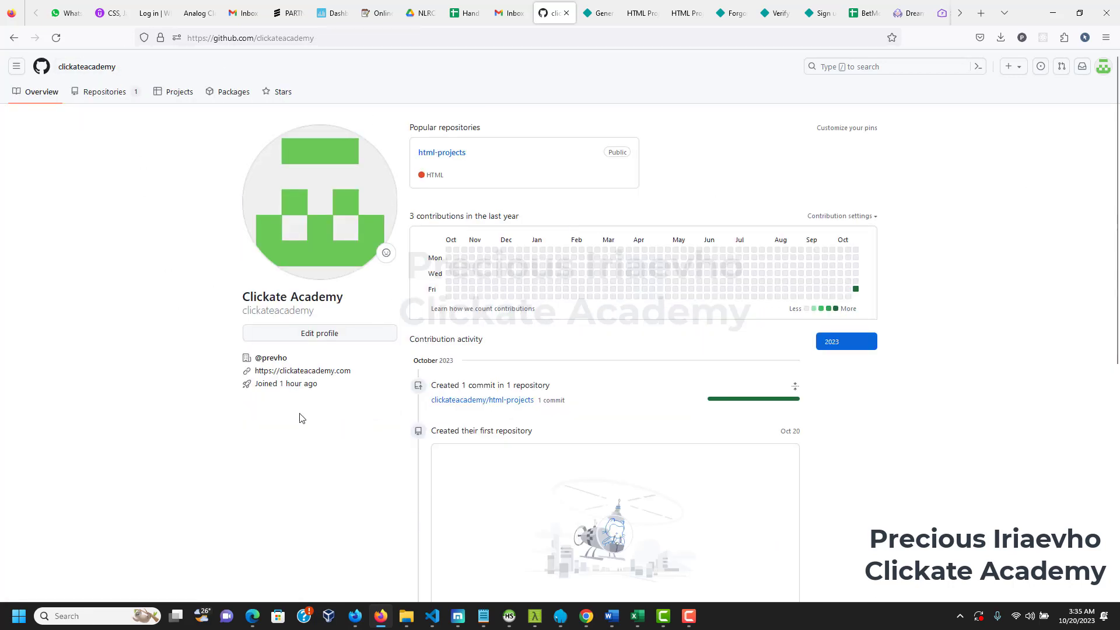
left_click(446, 156)
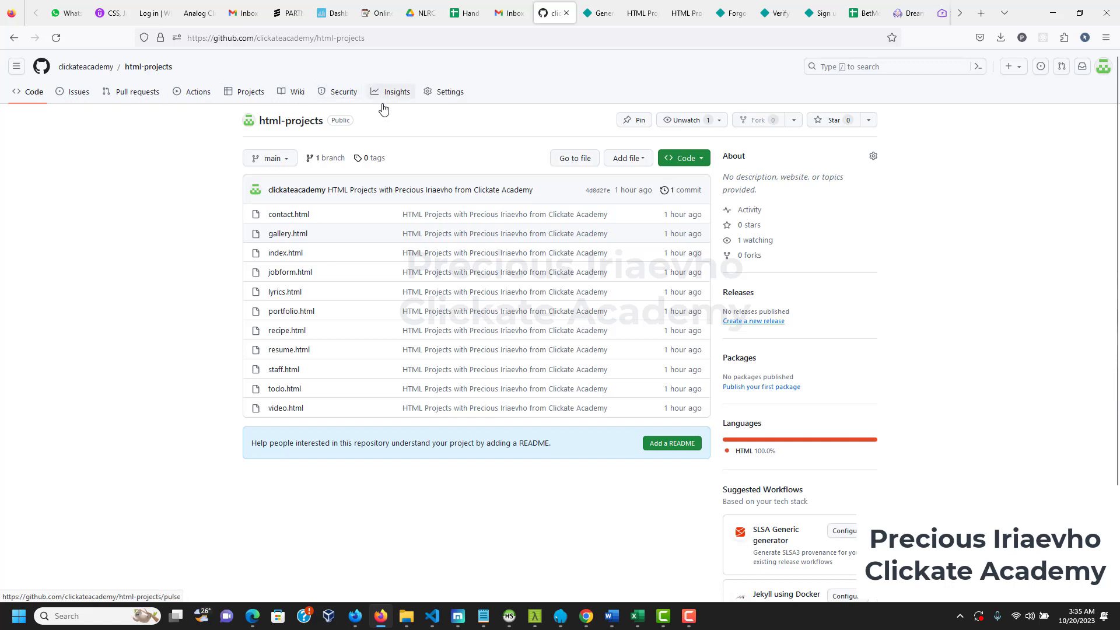
left_click(447, 93)
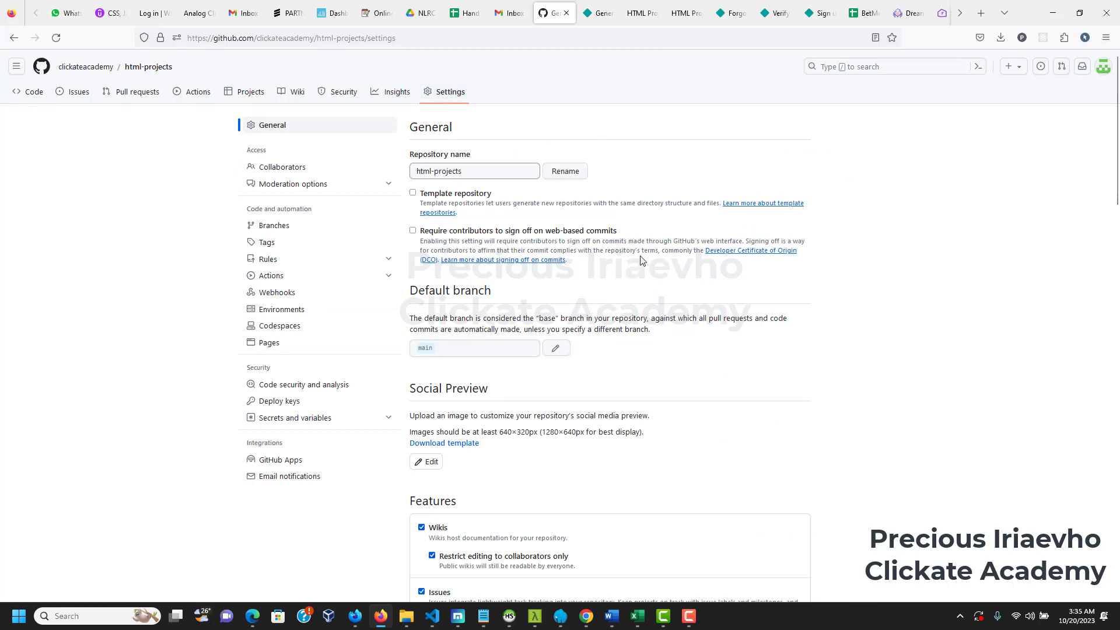
left_click(276, 348)
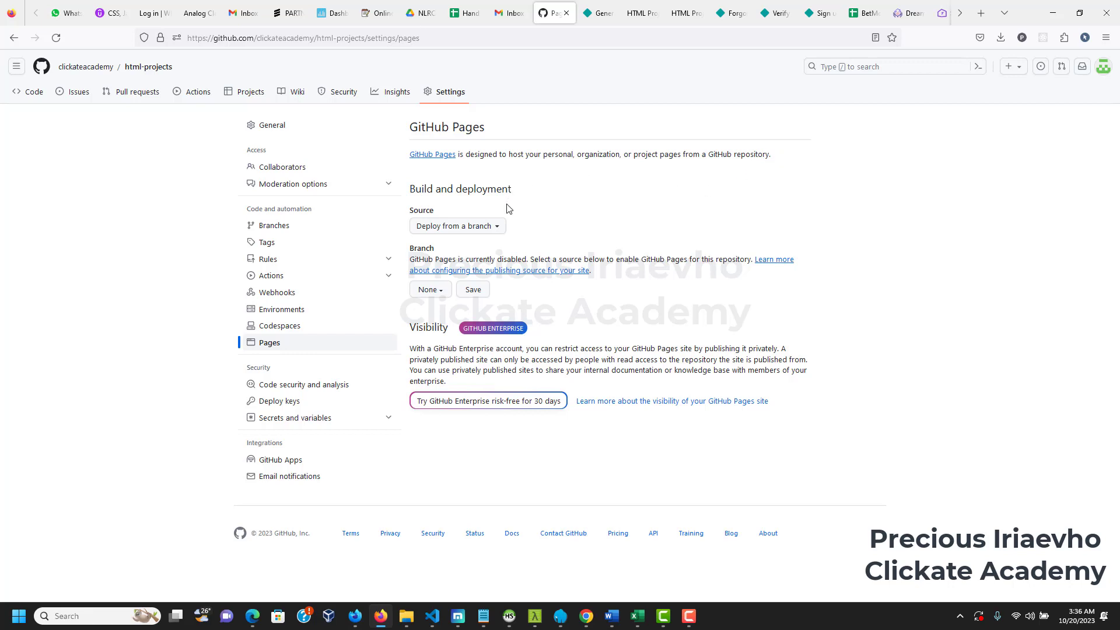
Keep the Pages source as Deploy from a branch, choose the main branch with the / (root) folder, and save
left_click(475, 228)
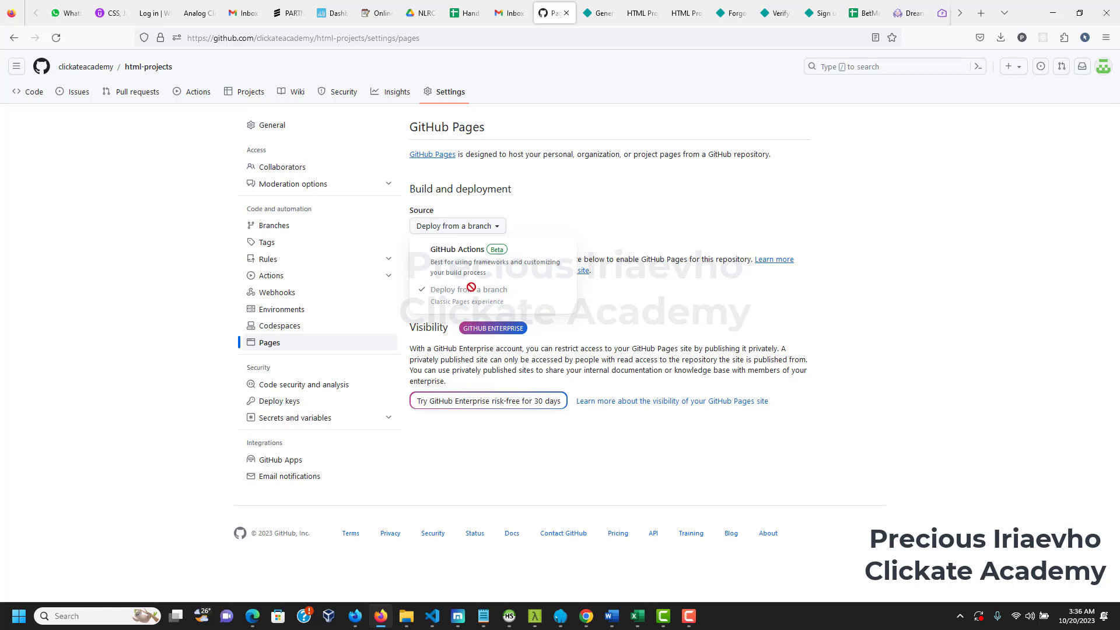
left_click(606, 312)
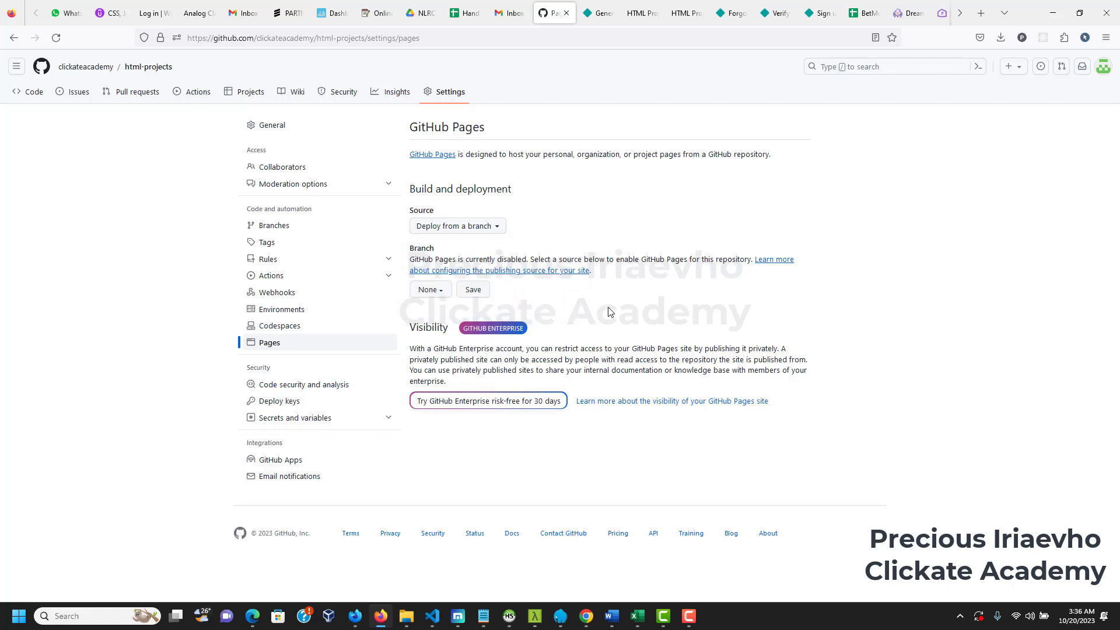
left_click(442, 294)
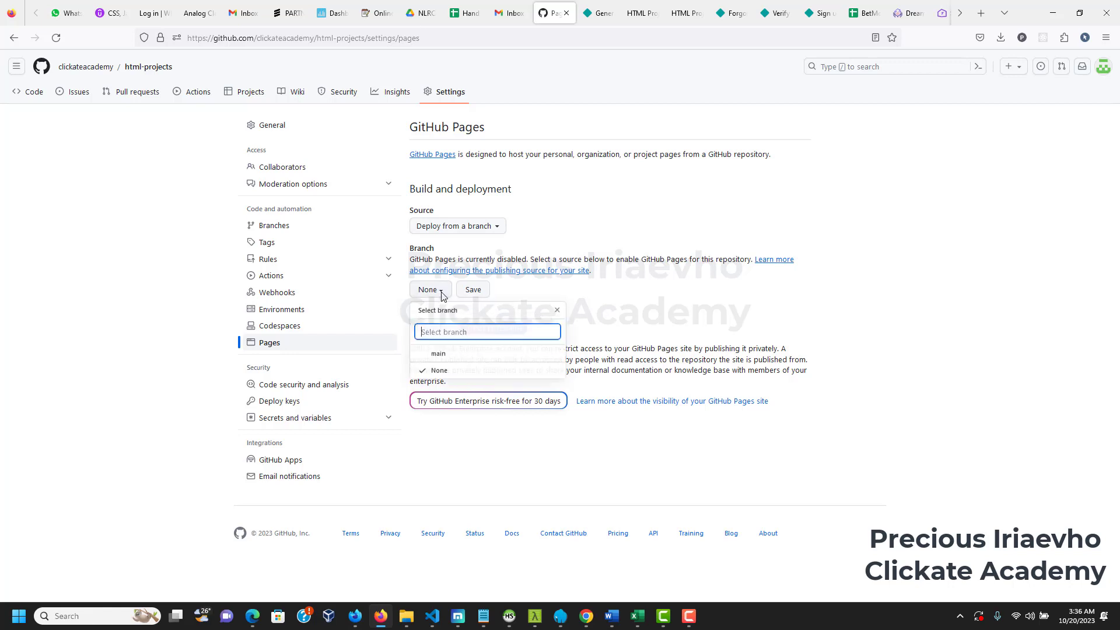
left_click(445, 356)
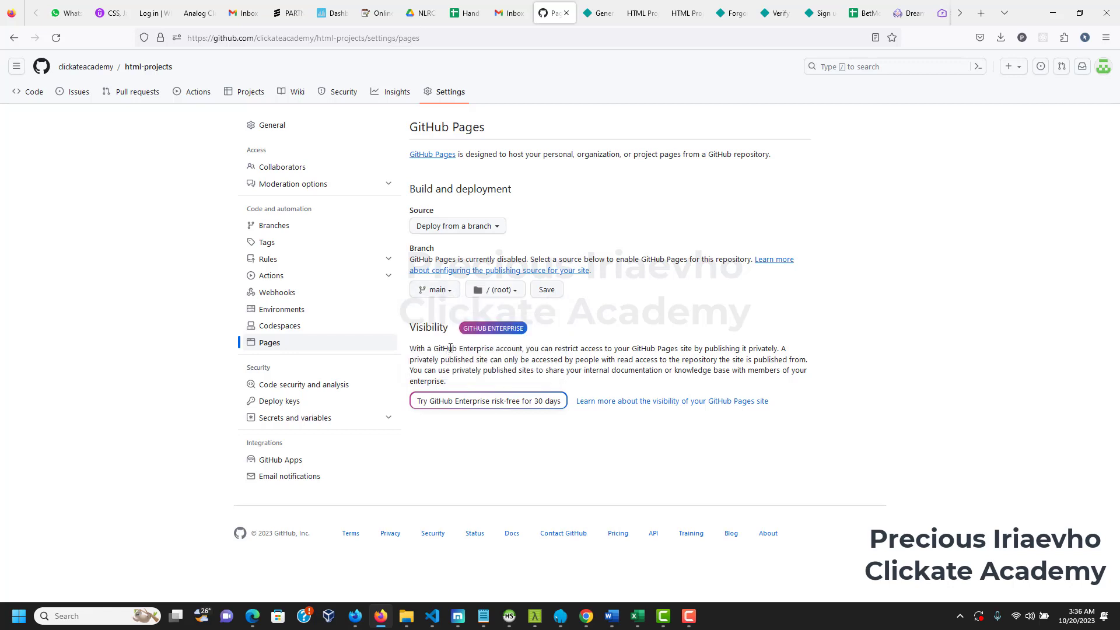
left_click(516, 293)
left_click(513, 333)
left_click(450, 290)
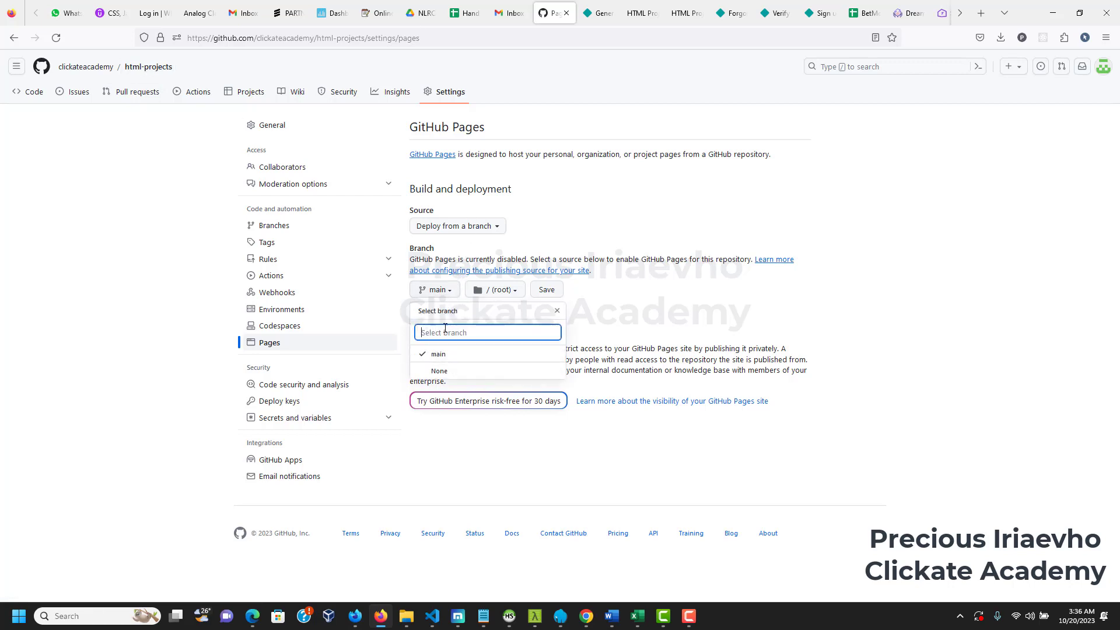
left_click(451, 360)
left_click(512, 292)
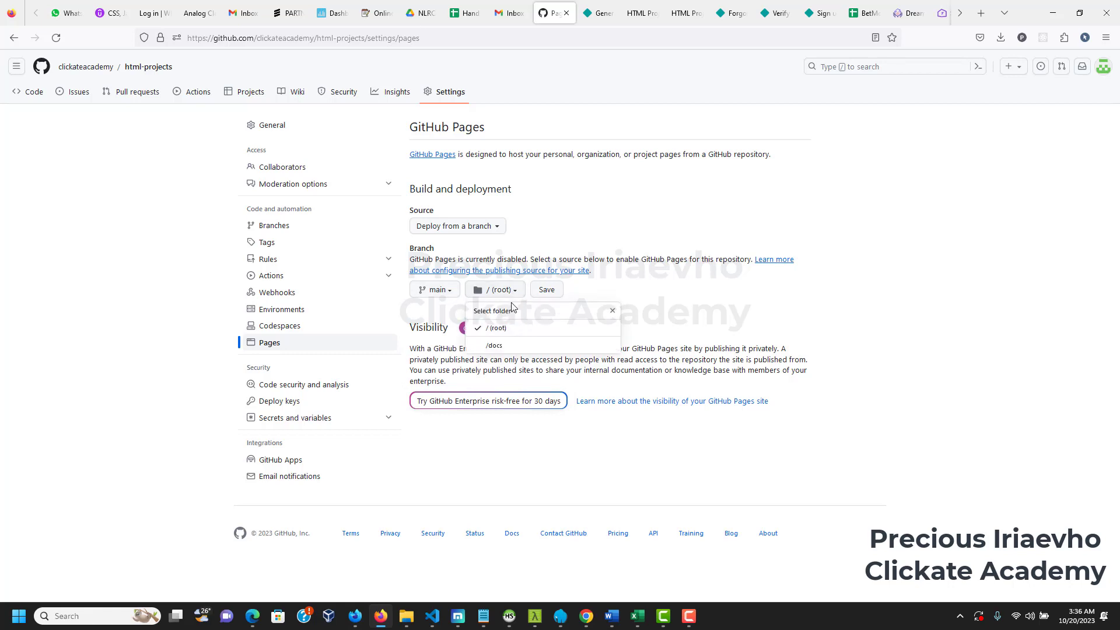
left_click(497, 328)
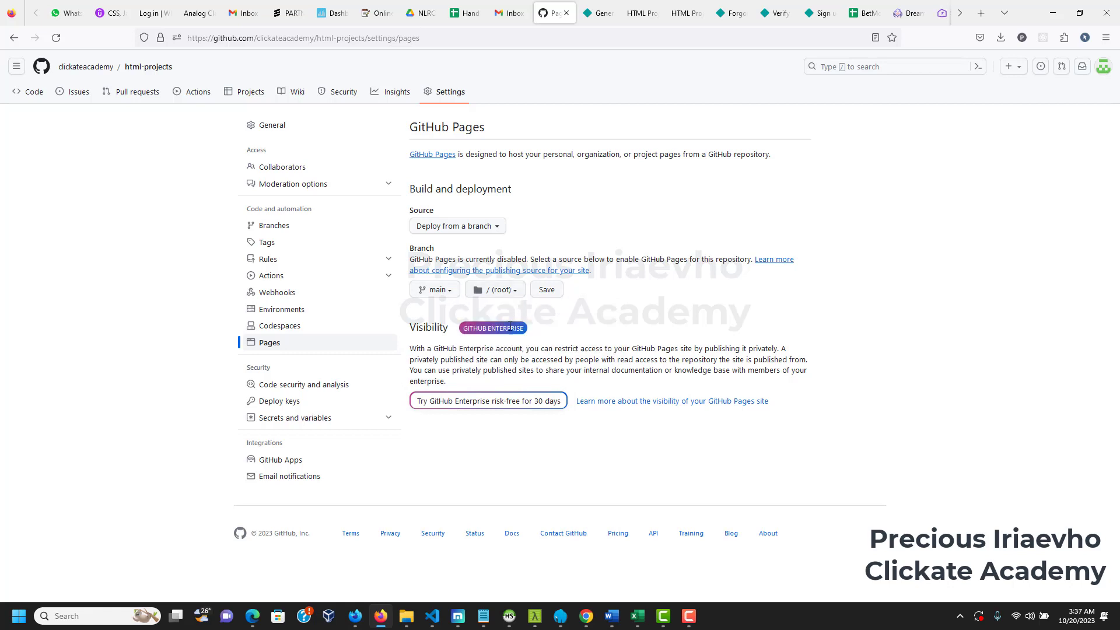
left_click(547, 290)
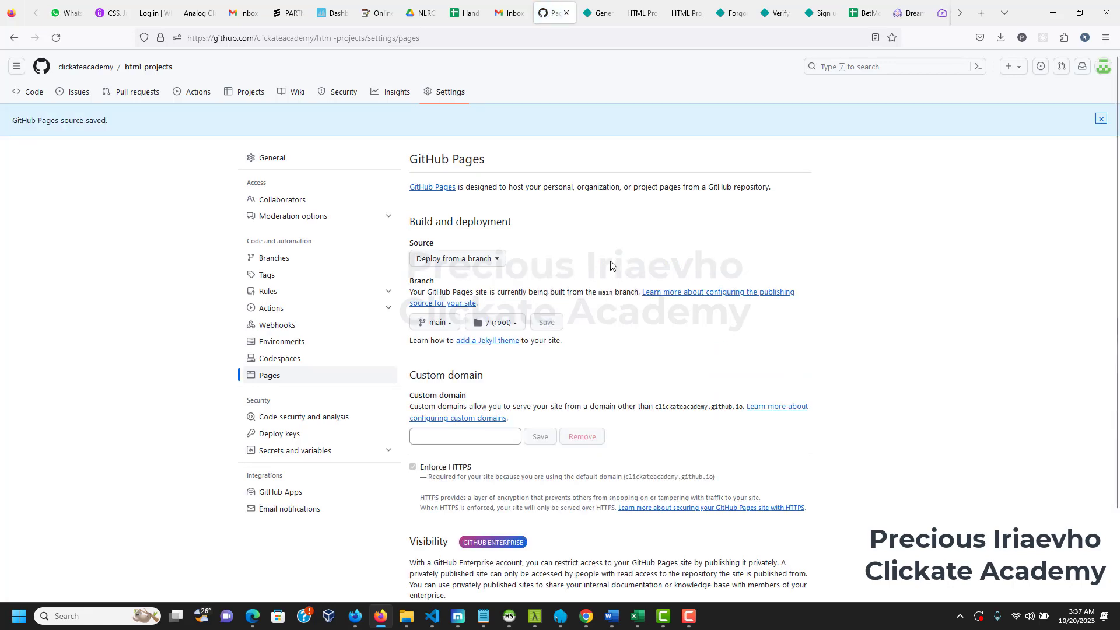
Try to save htmlprojectsbyclickateacademy as the custom domain of the Pages site
scroll(545, 293, "down", 3)
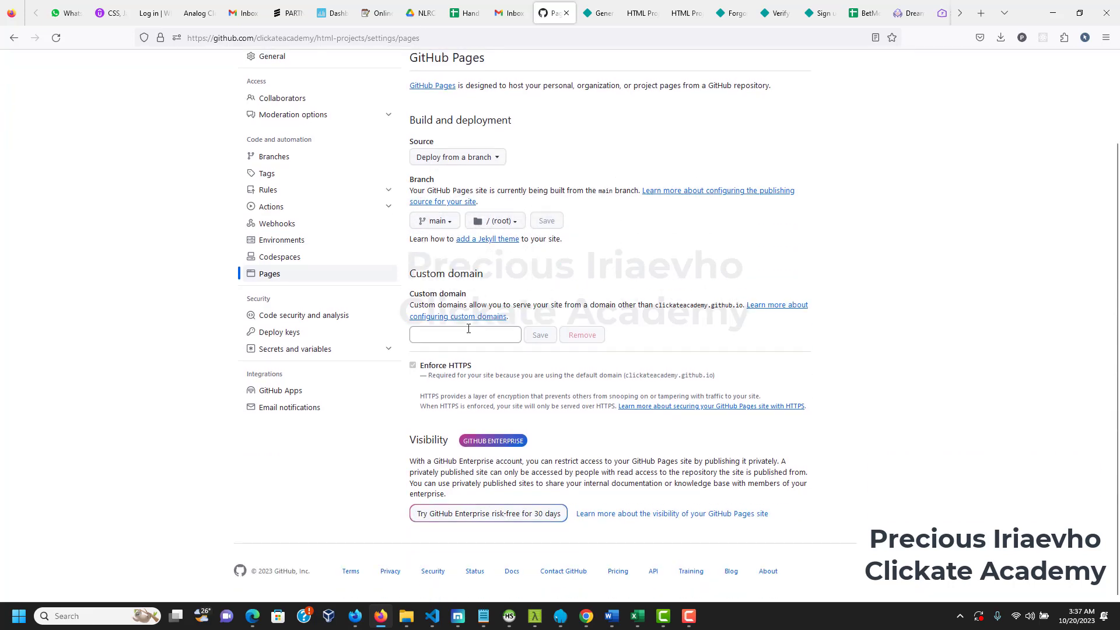
left_click(465, 337)
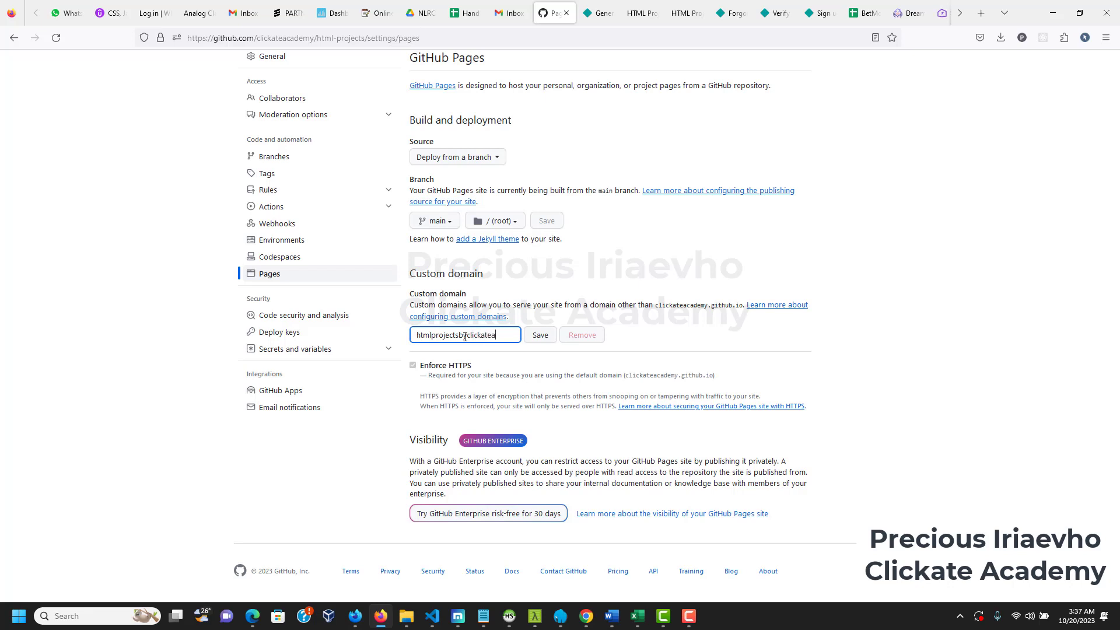
type("cademy")
left_click(552, 341)
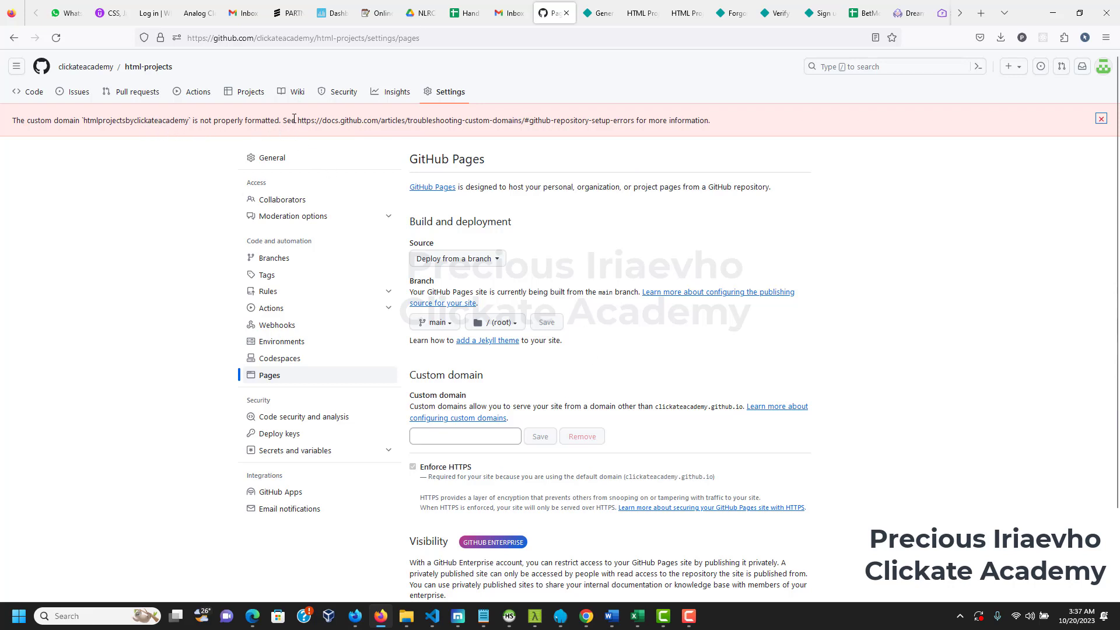
Open the linked custom-domain troubleshooting article in a separate browser tab and read through it to the Domain name taken section
left_click_drag(300, 121, 632, 123)
right_click(616, 119)
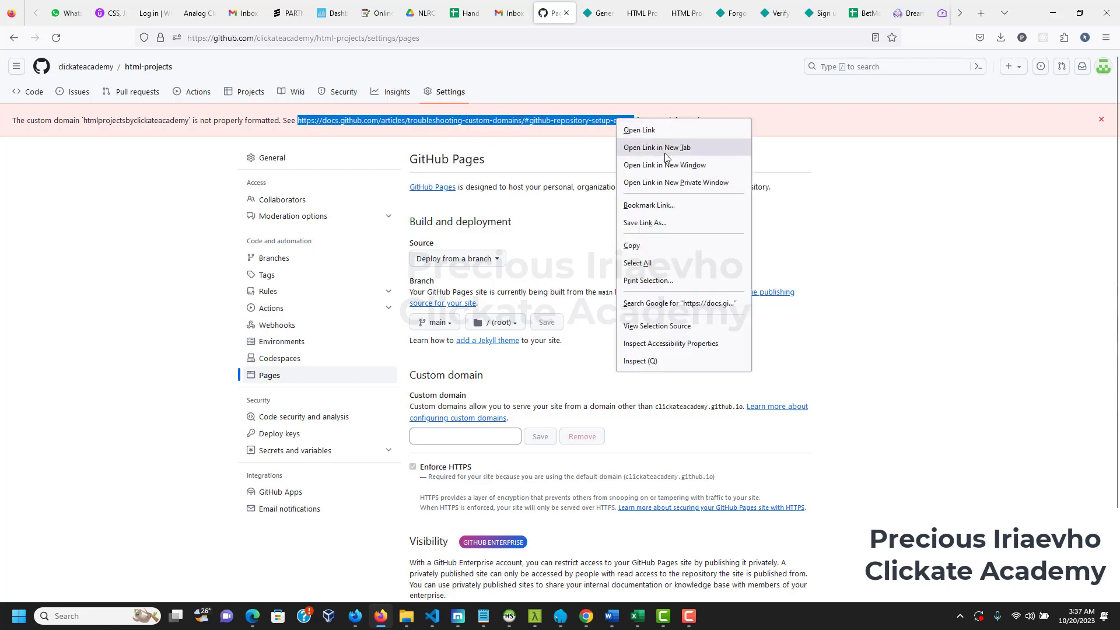
left_click(664, 147)
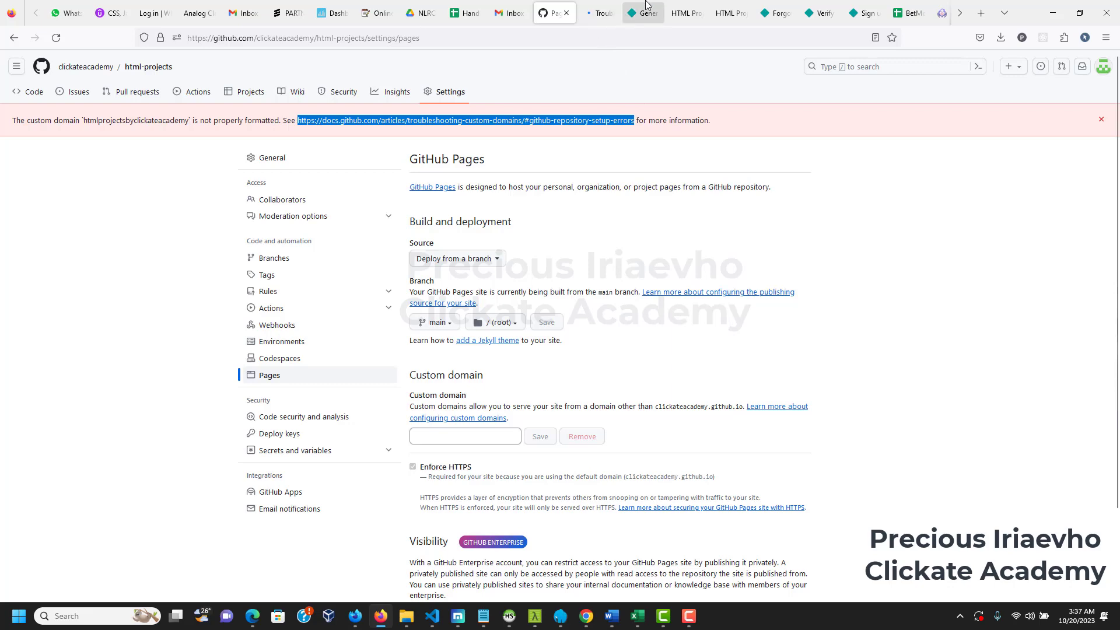
left_click(606, 13)
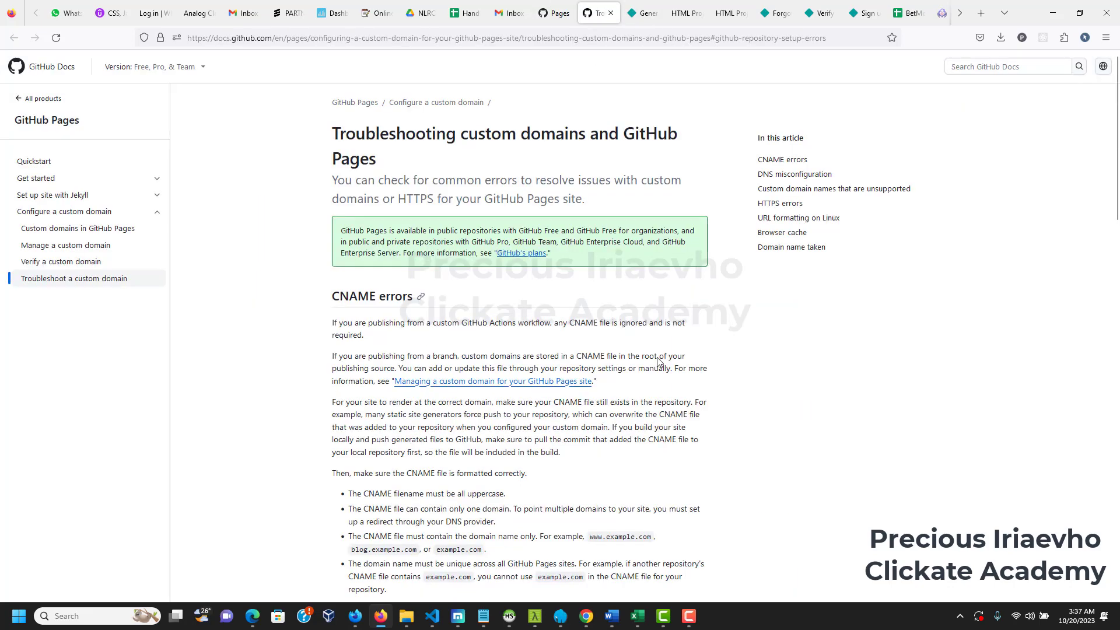
scroll(671, 370, "down", 6)
scroll(598, 368, "down", 8)
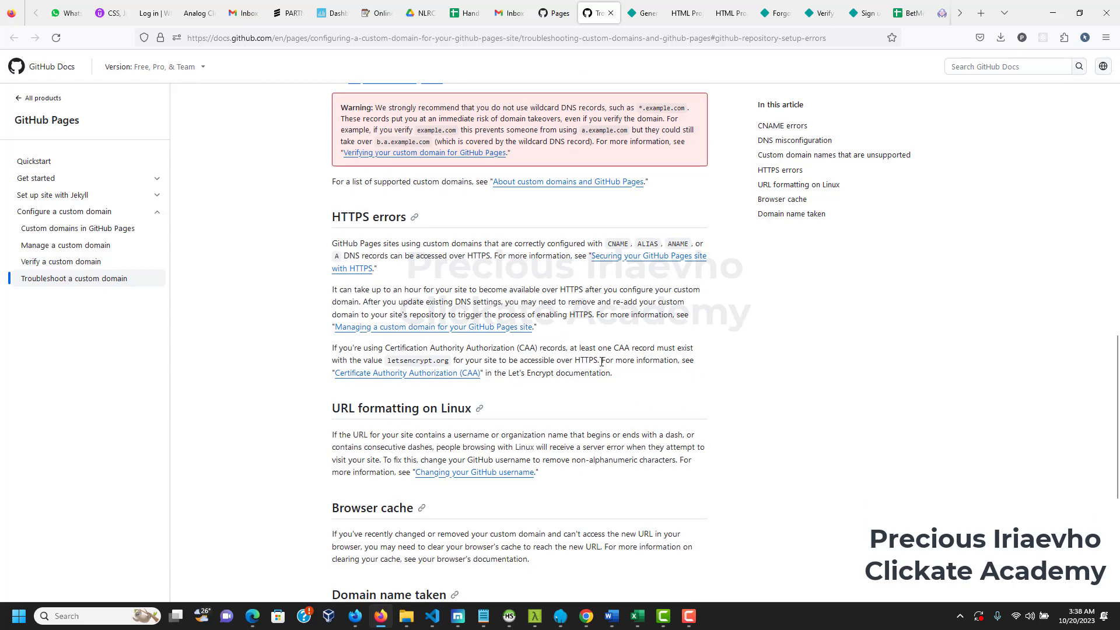
scroll(601, 361, "down", 3)
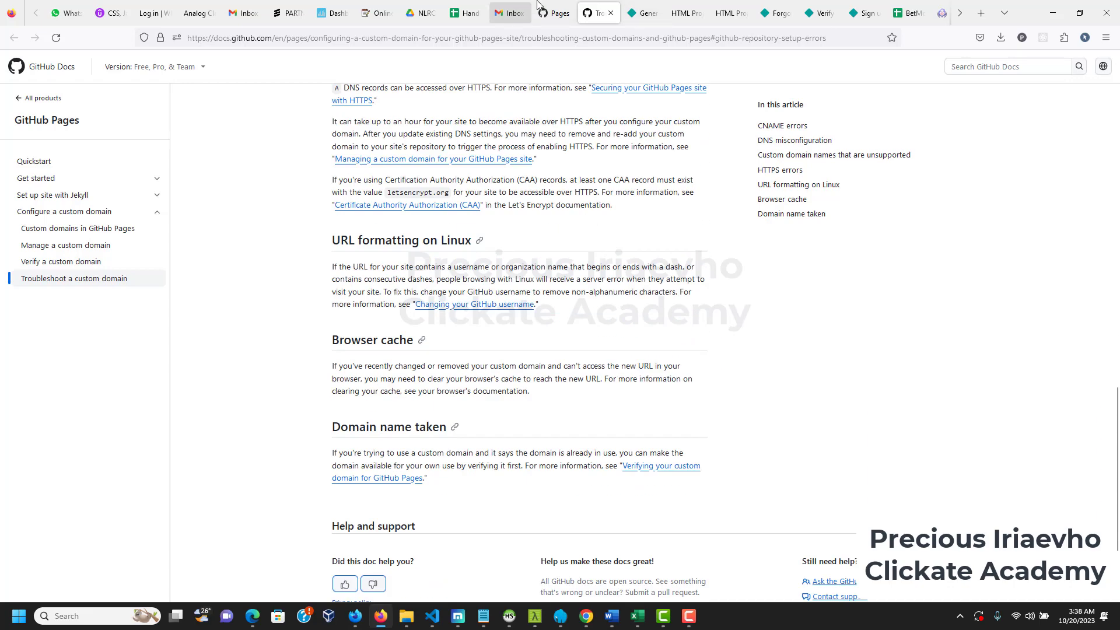
Return to the html-projects code page and reopen the repository's GitHub Pages settings from there
left_click(554, 13)
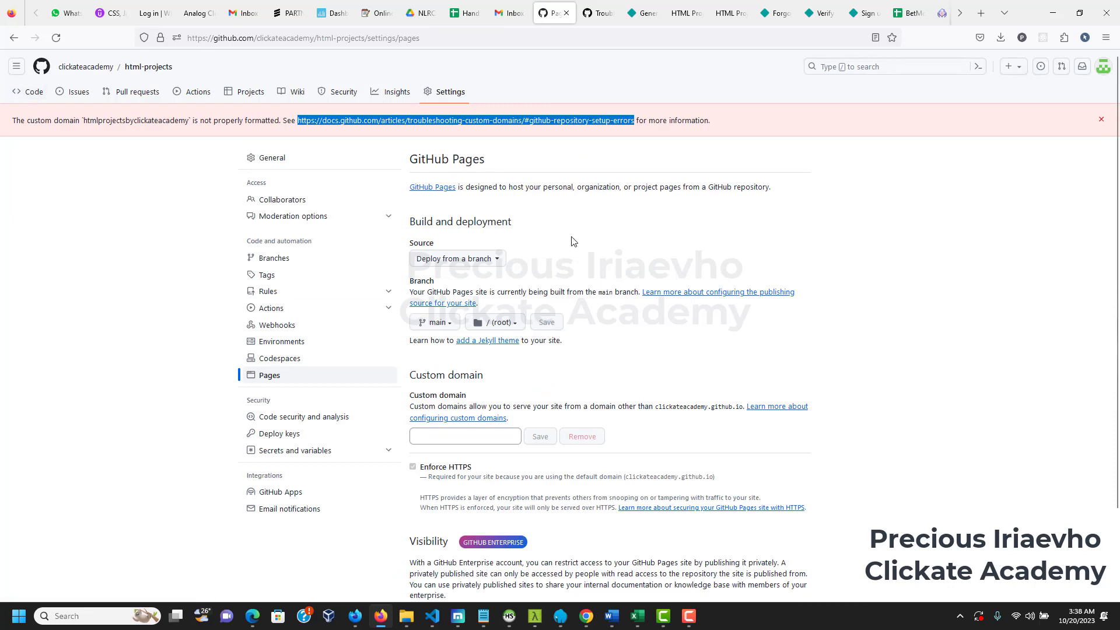
left_click(33, 93)
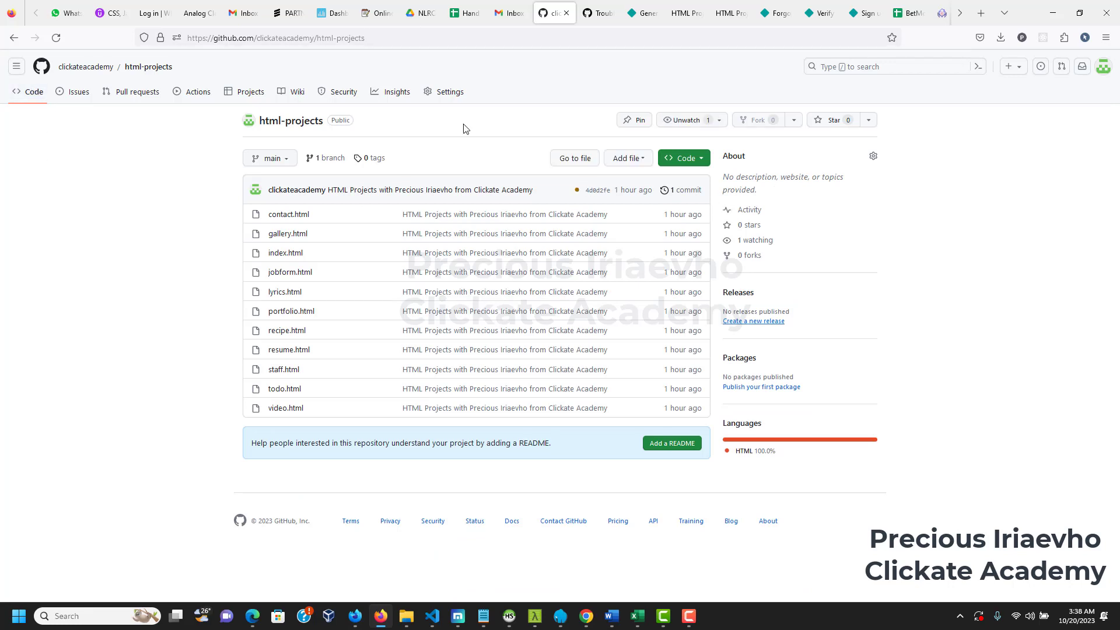
left_click(447, 99)
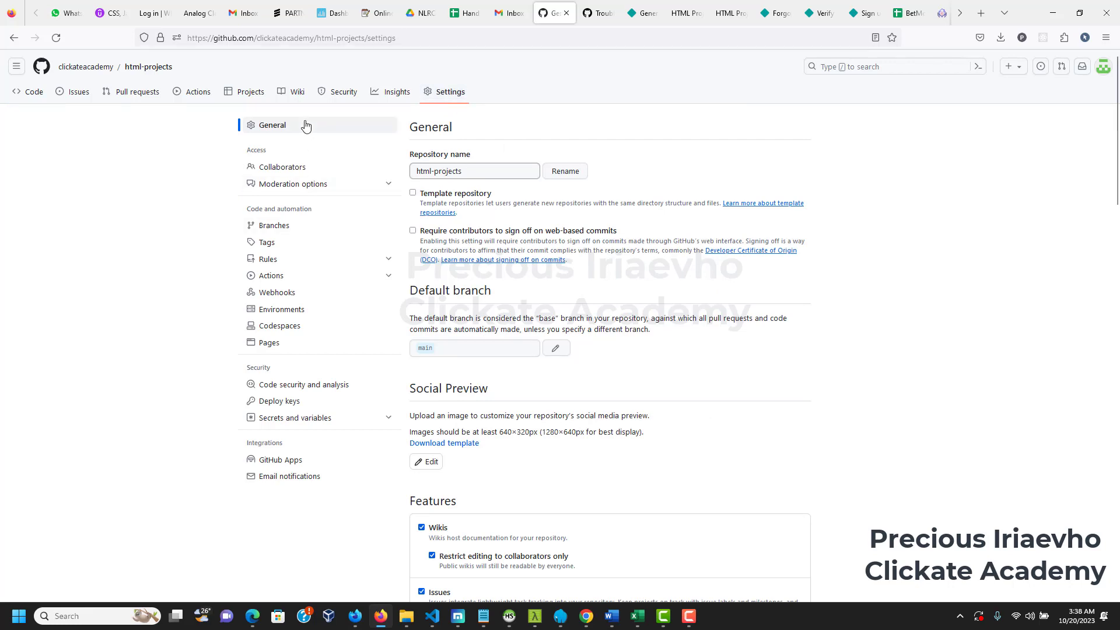
left_click(456, 99)
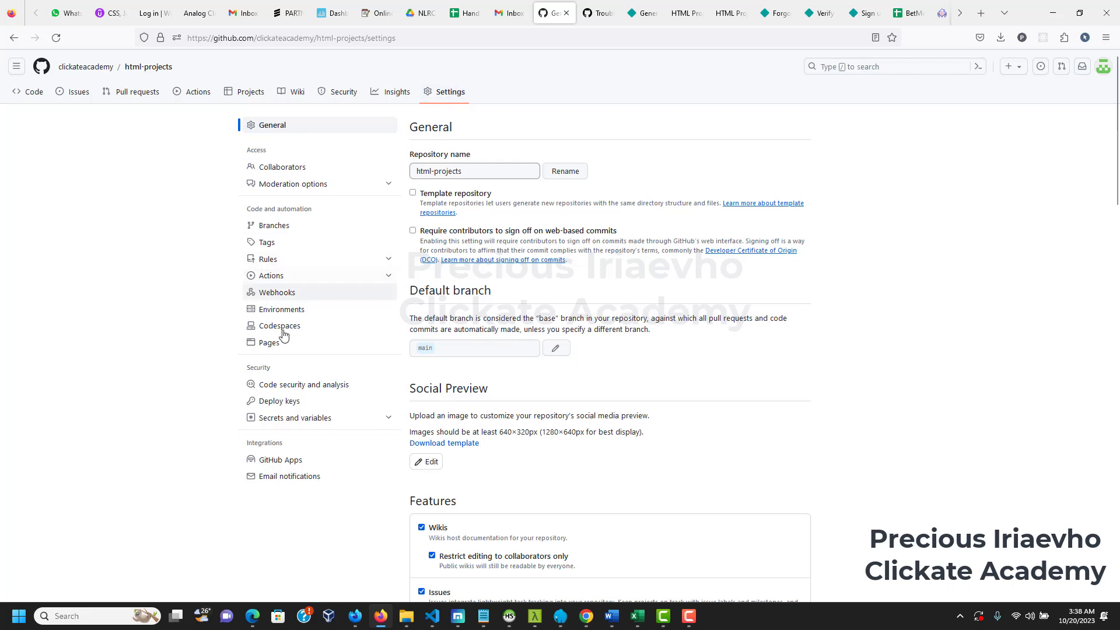
left_click(277, 346)
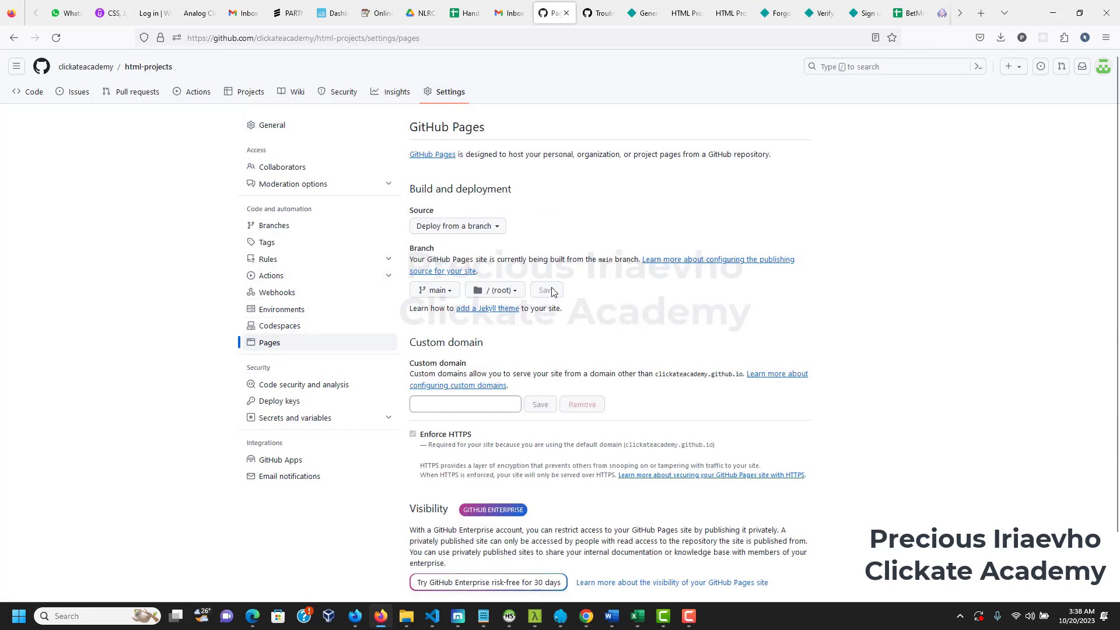
scroll(552, 297, "down", 2)
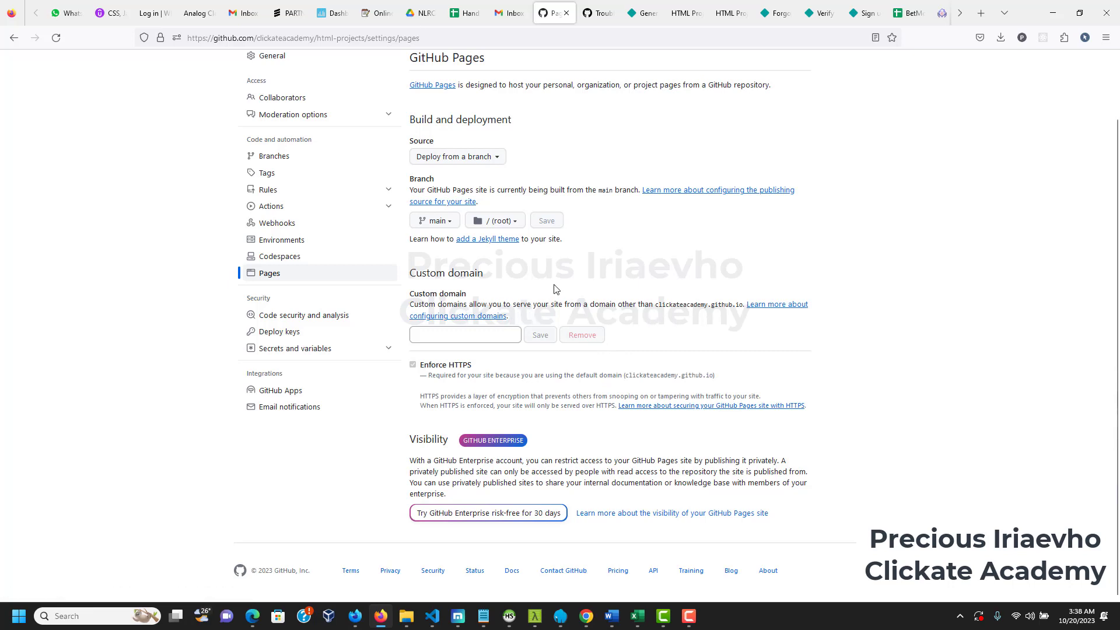
scroll(555, 289, "up", 2)
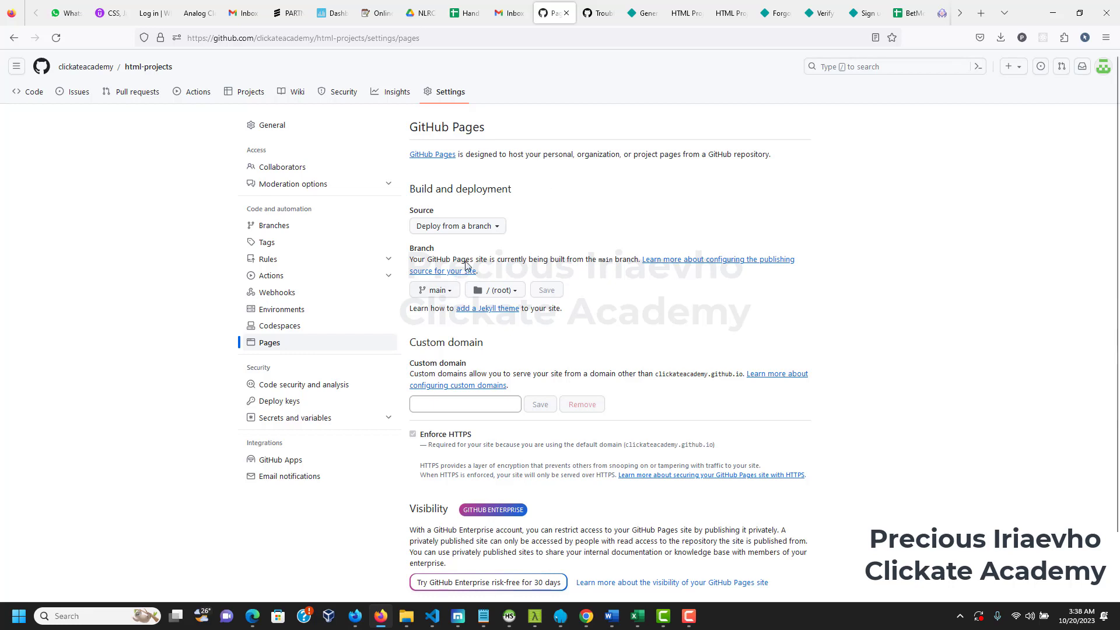
Recheck the Pages source, branch and folder options, keeping Deploy from a branch, main and / (root)
left_click(490, 230)
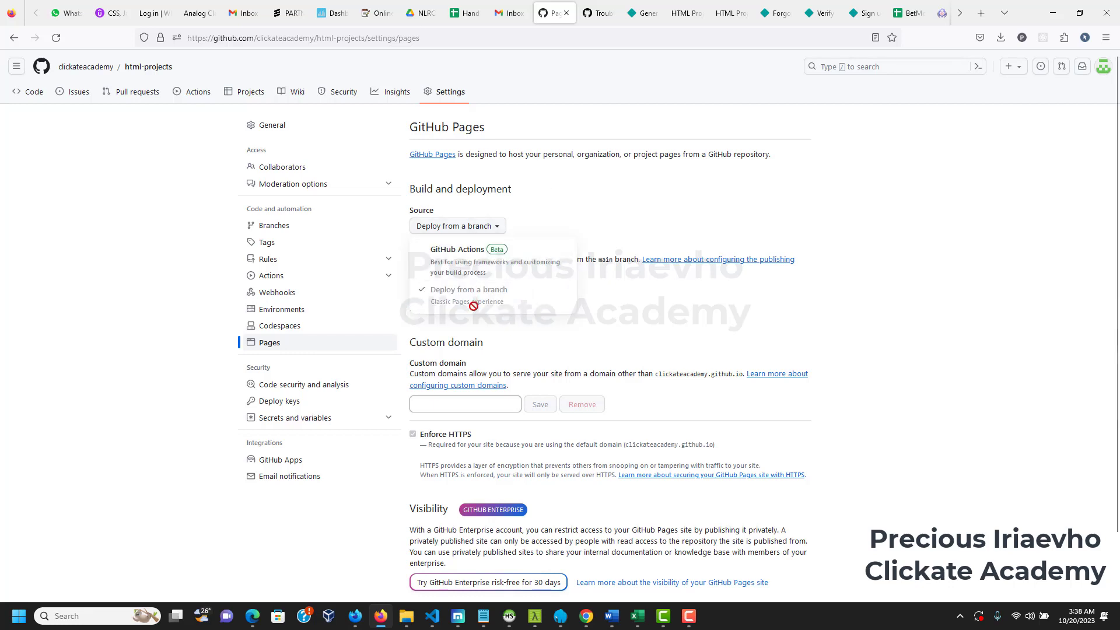
double_click(678, 352)
left_click(662, 334)
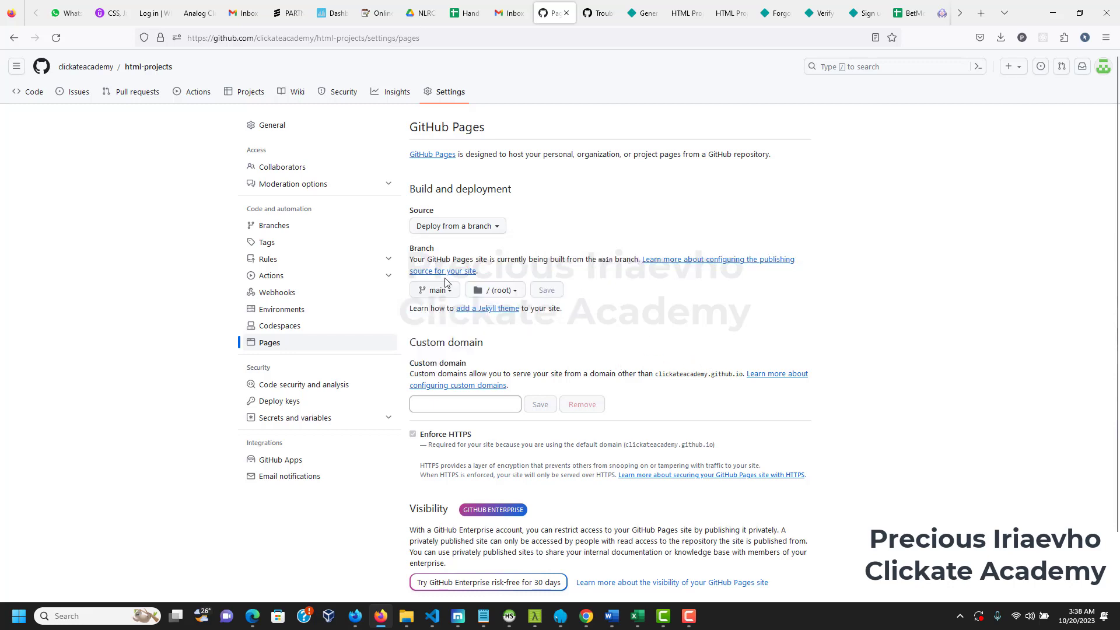
left_click(437, 290)
left_click(437, 357)
left_click(500, 290)
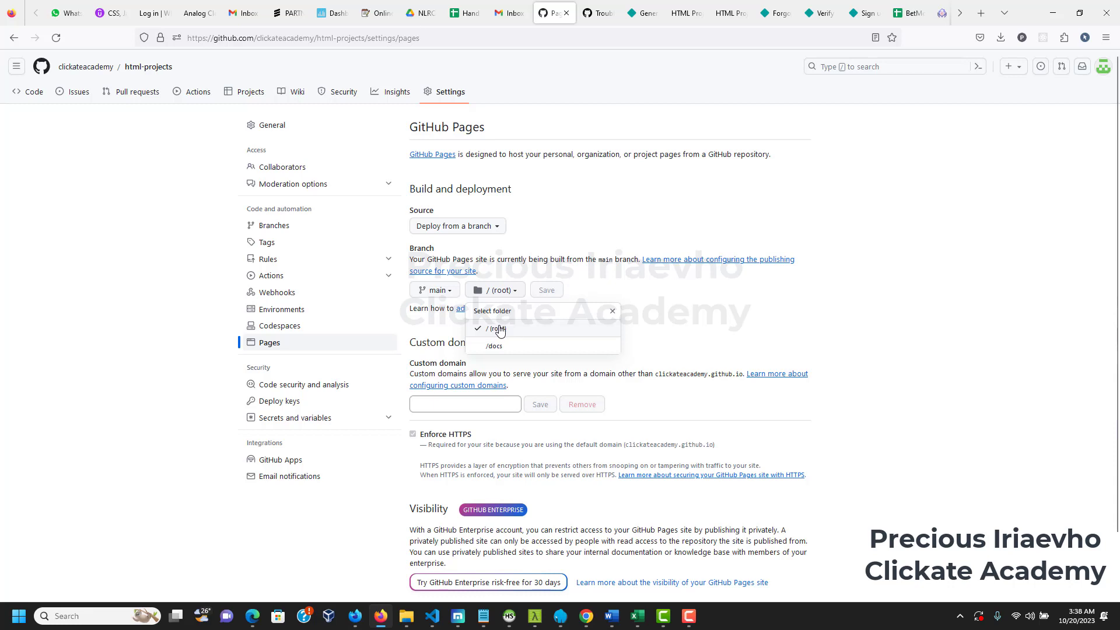
left_click(500, 329)
left_click(504, 291)
left_click(508, 331)
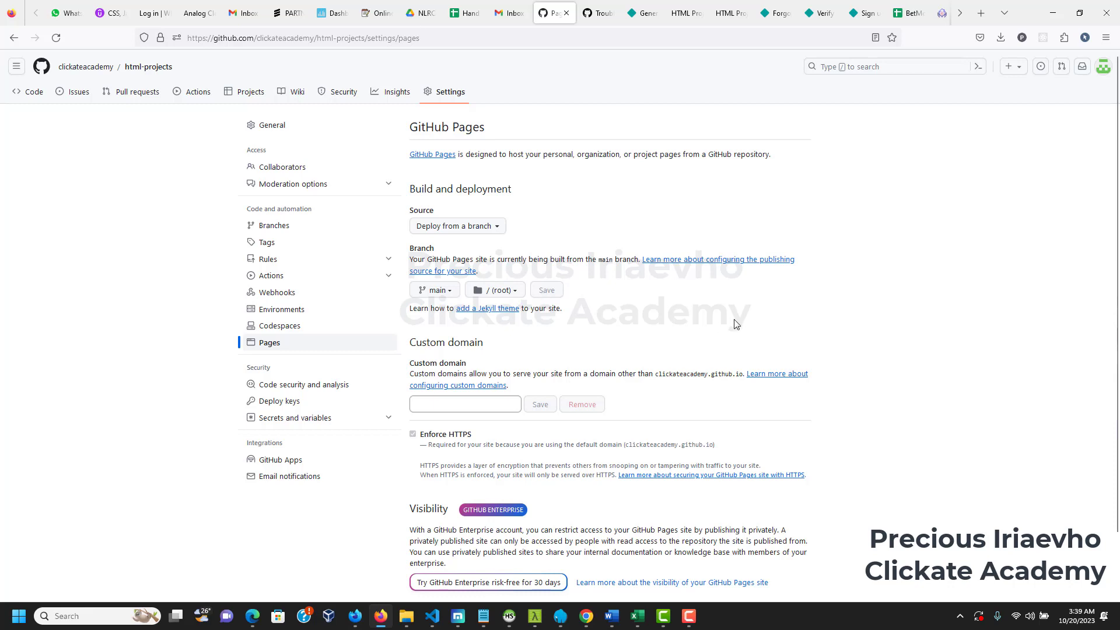
scroll(702, 330, "down", 2)
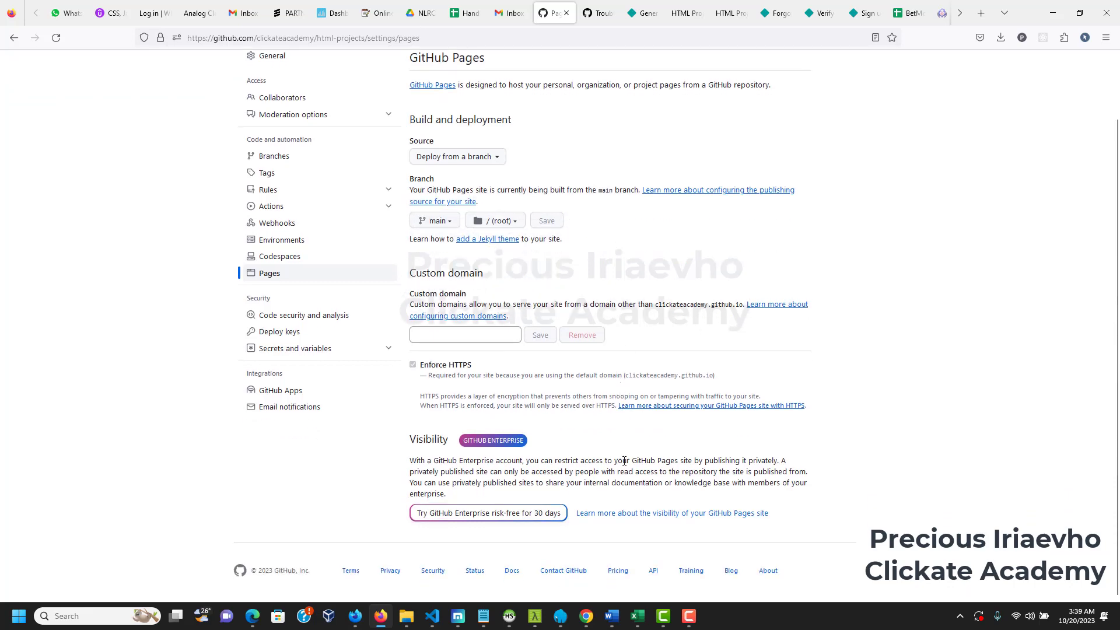
scroll(333, 267, "up", 2)
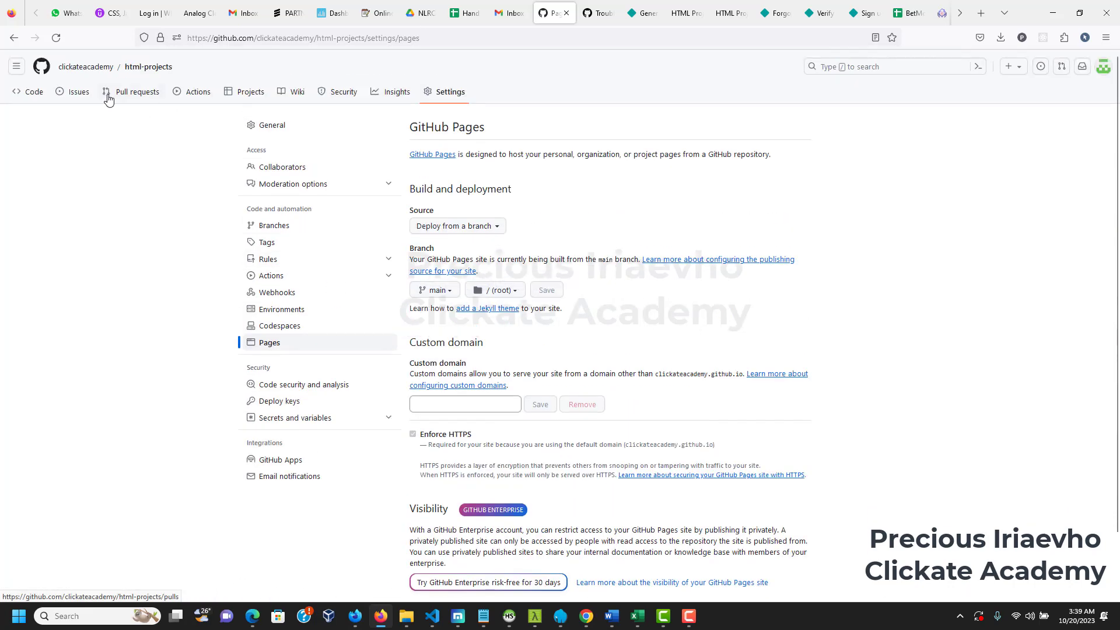
Reload the html-projects code page and open its github-pages deployment history
left_click(34, 91)
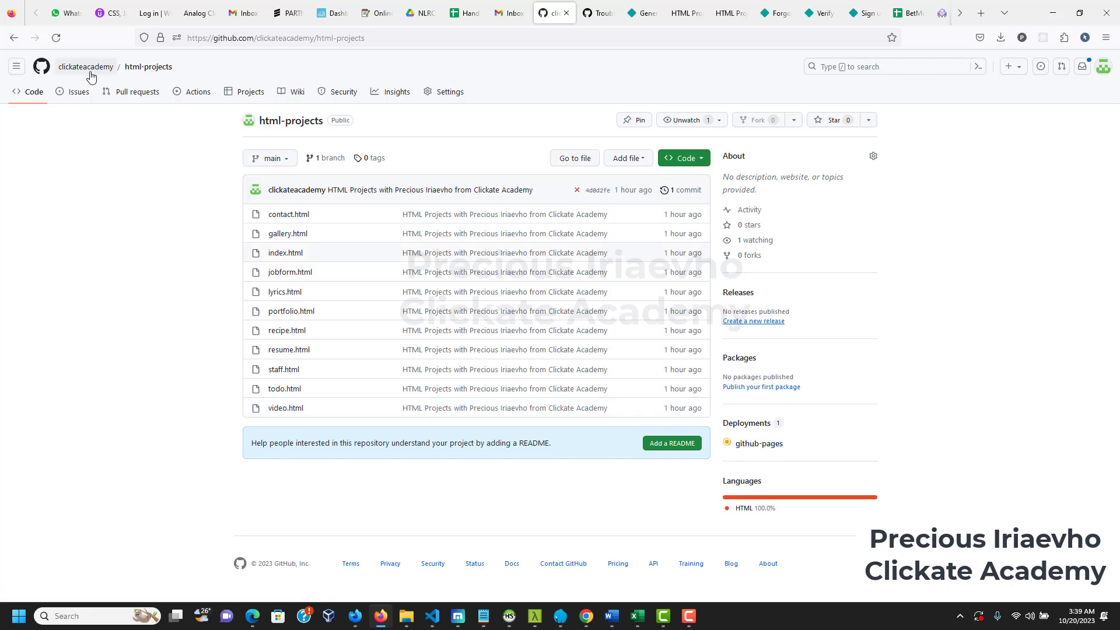
left_click(57, 41)
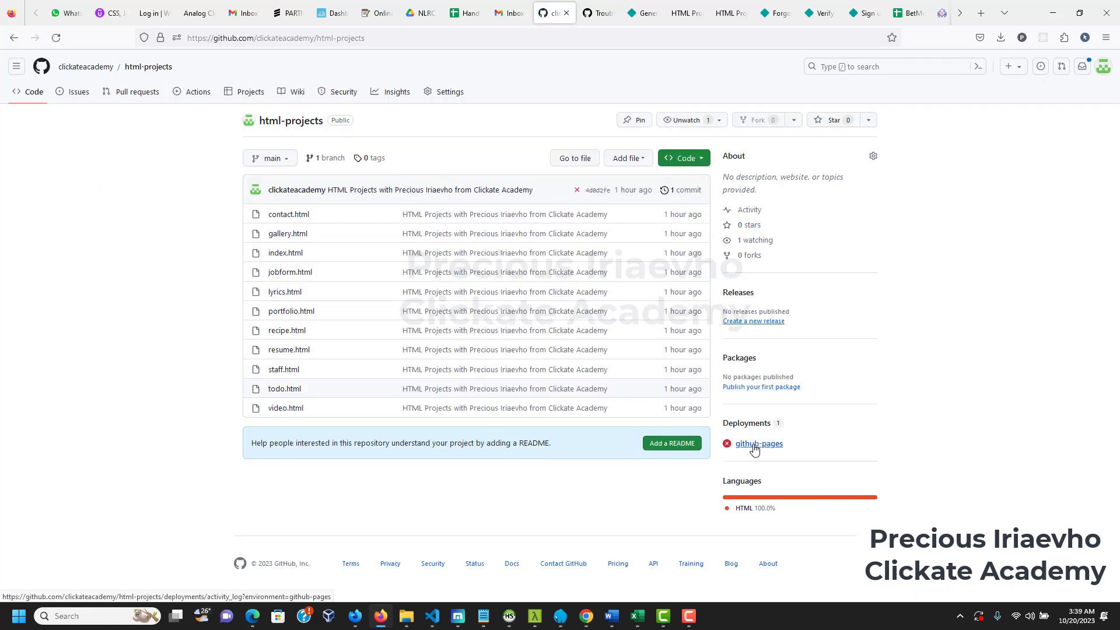
left_click(755, 445)
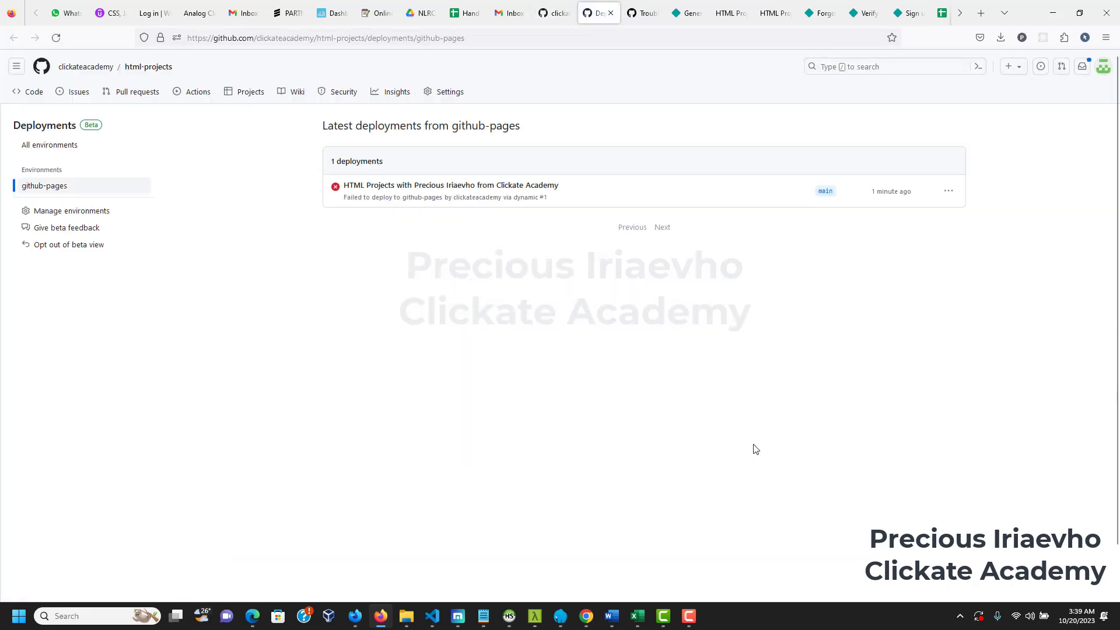
Open the clickateacademy profile from the deployment entry, look through its contribution activity, and open the html-projects repository
left_click(476, 200)
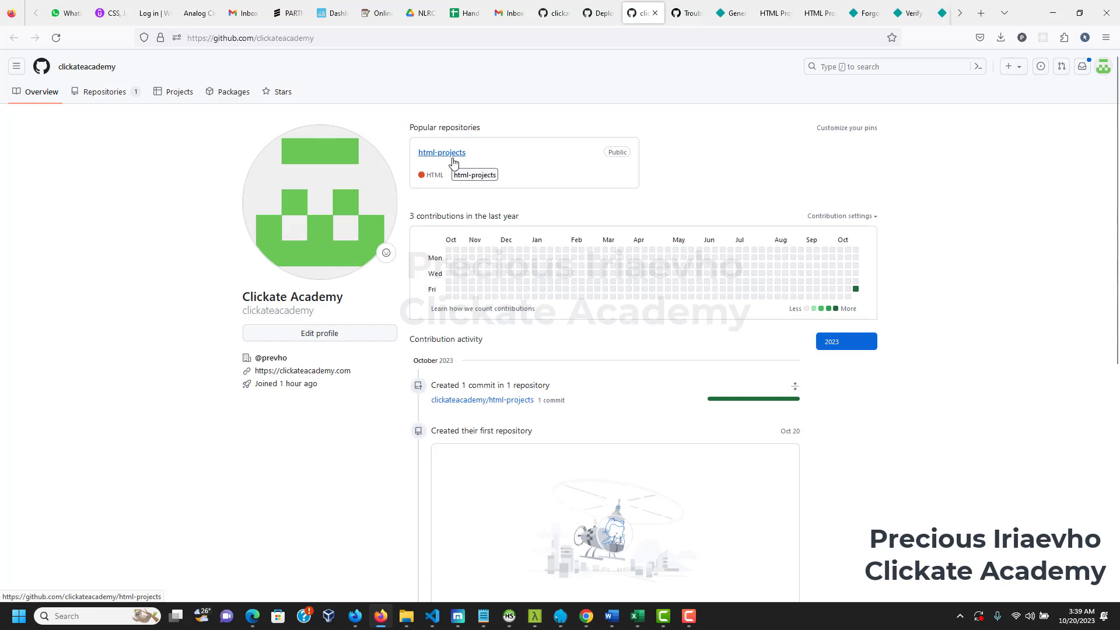
scroll(518, 325, "down", 5)
scroll(560, 408, "down", 5)
scroll(577, 412, "up", 10)
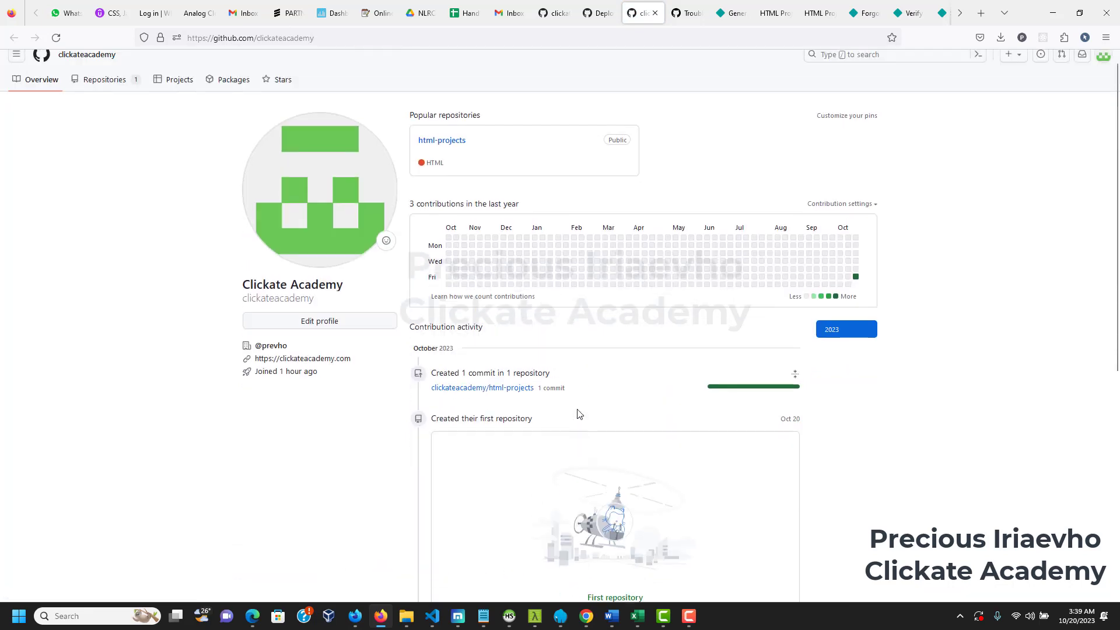
left_click(461, 153)
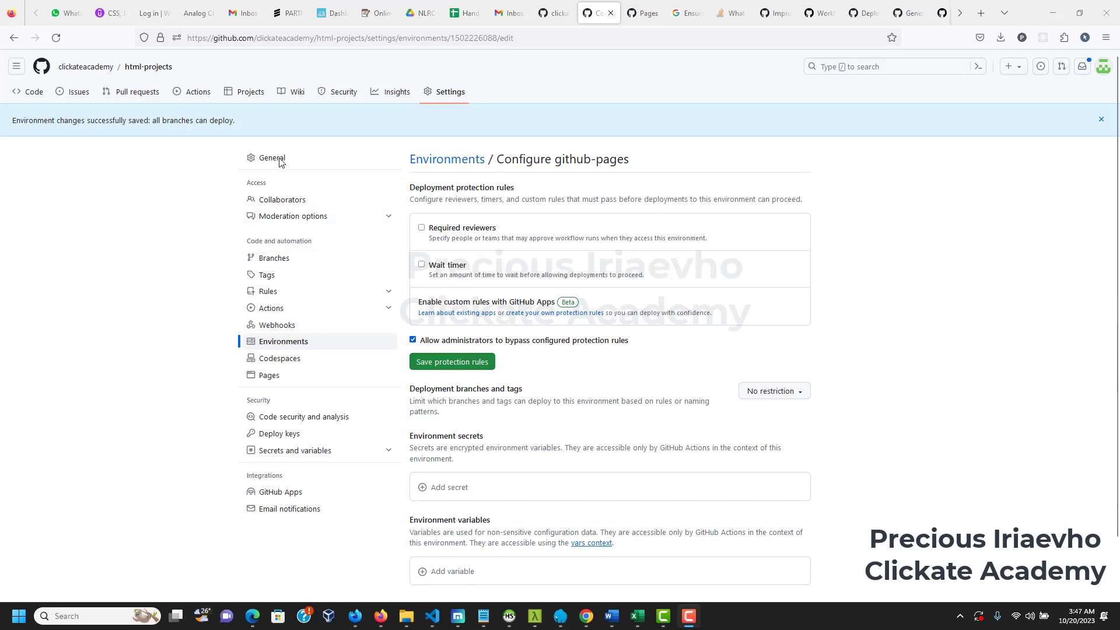
Open the github-pages environment in the repository settings and set its deployment branches and tags to No restriction
left_click(447, 97)
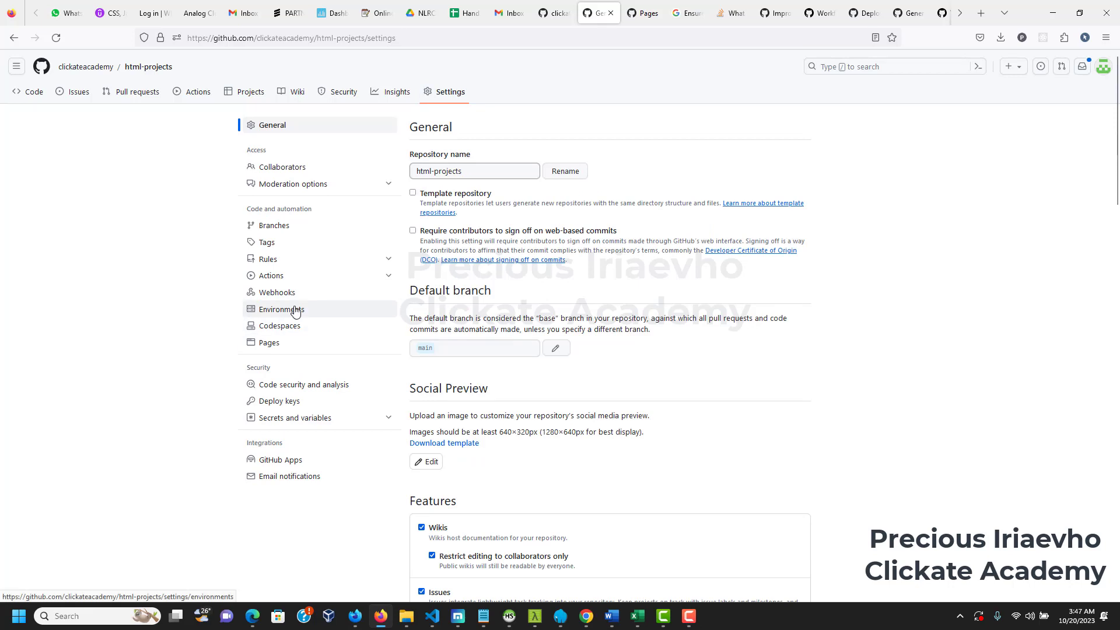
left_click(296, 312)
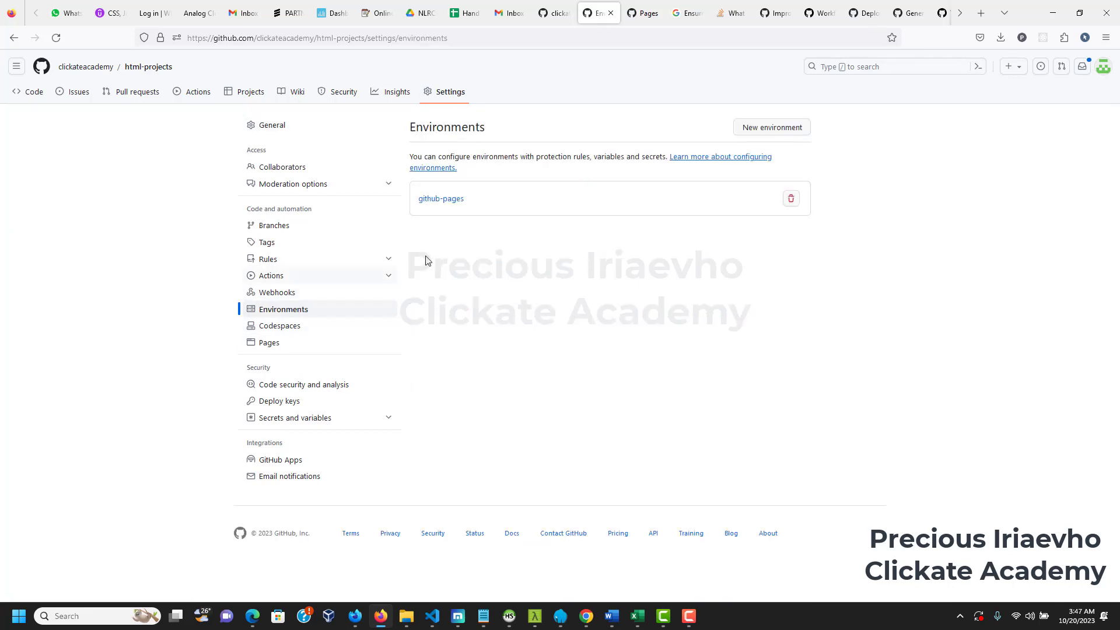
left_click(452, 202)
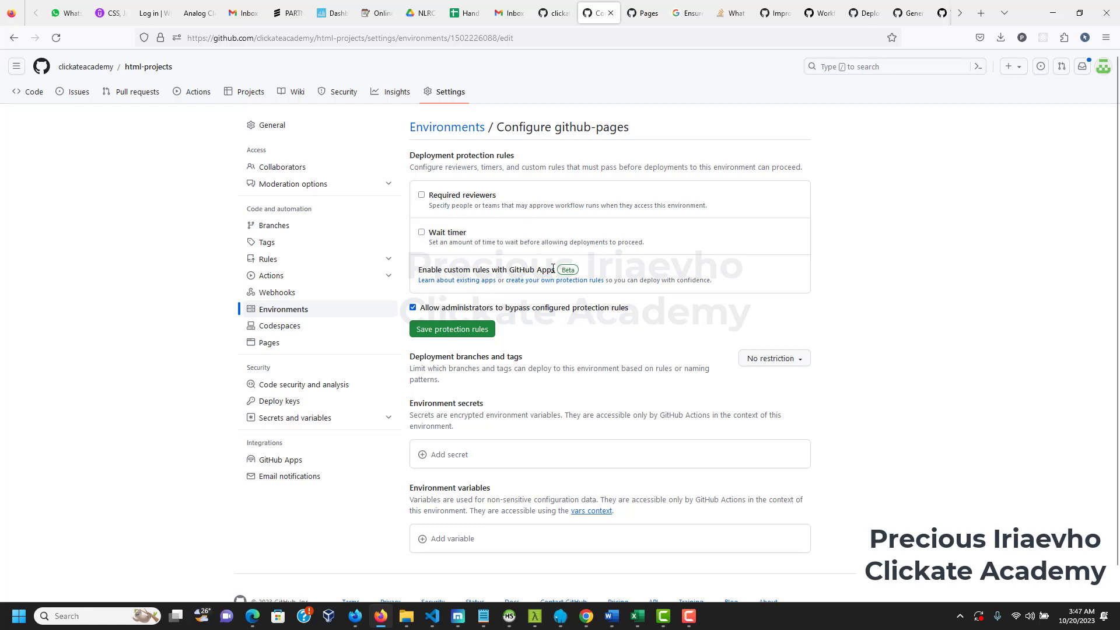
left_click(764, 358)
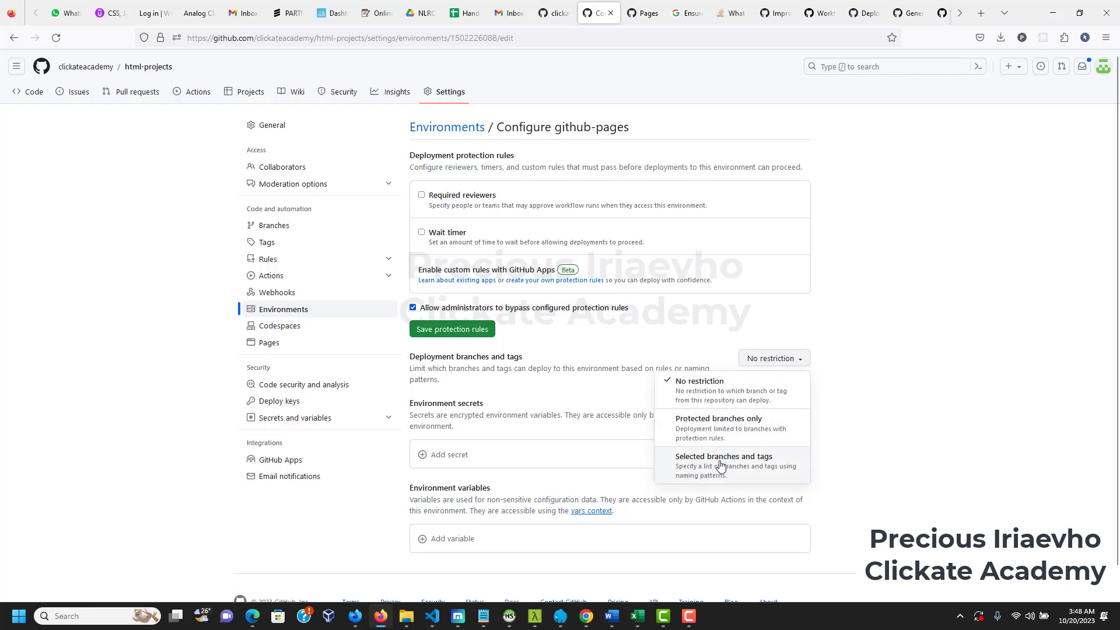
left_click(722, 387)
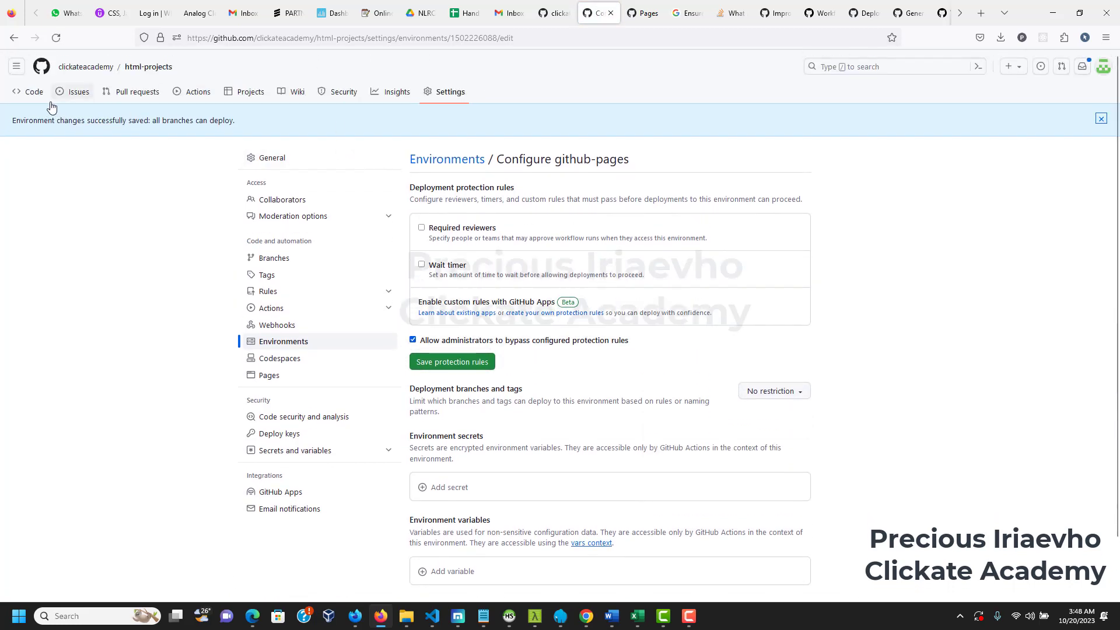
Check the github-pages deployment history from the html-projects code page and return to the repository's file list
left_click(28, 93)
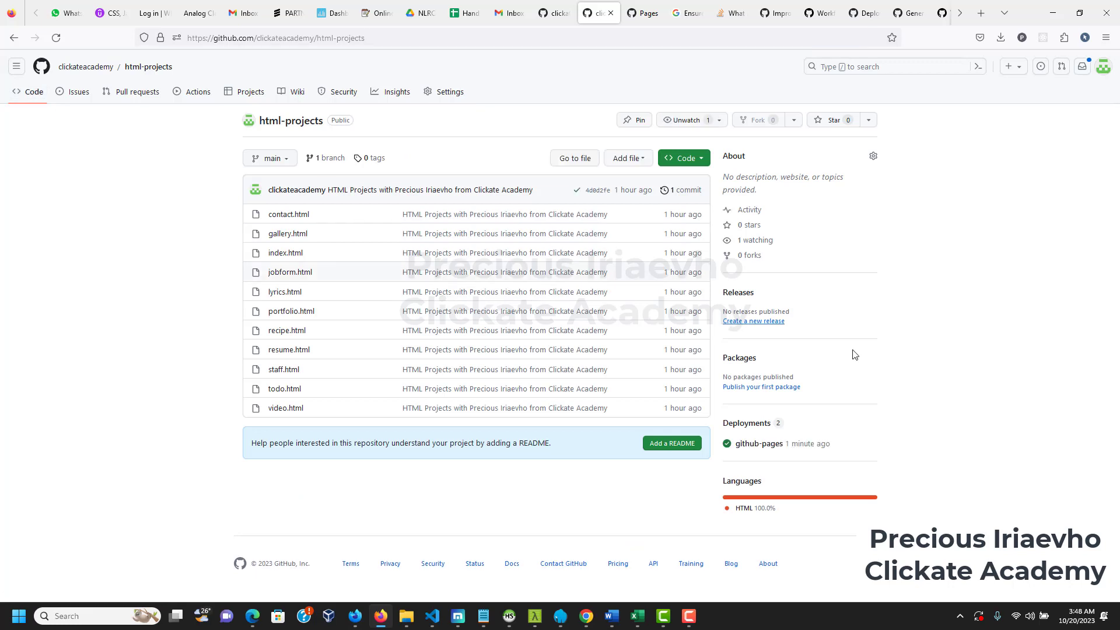
left_click(759, 444)
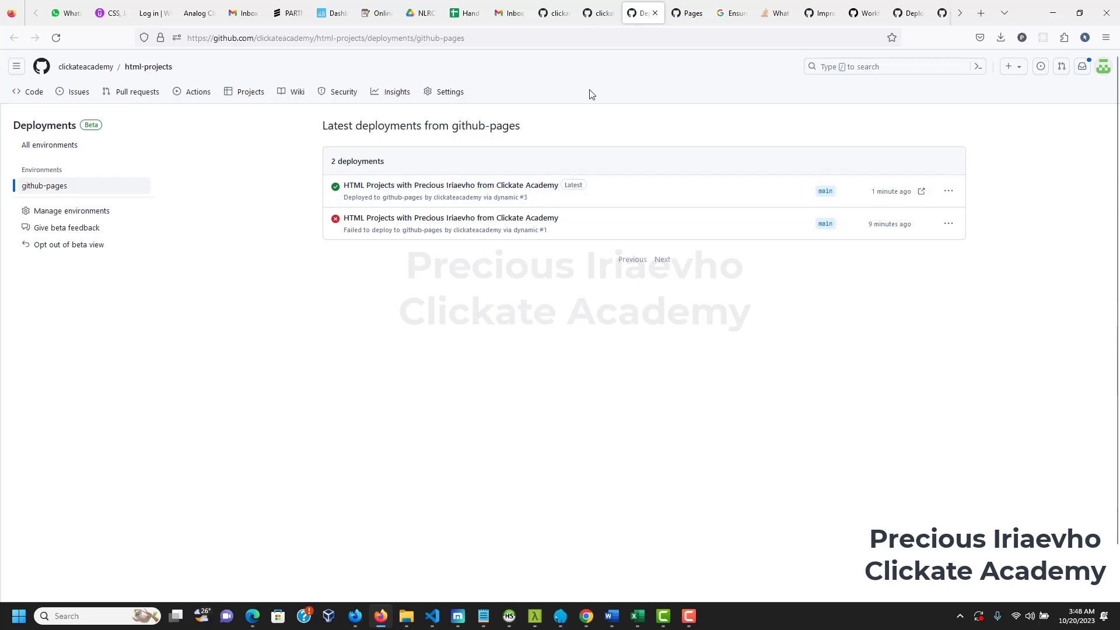
left_click(604, 10)
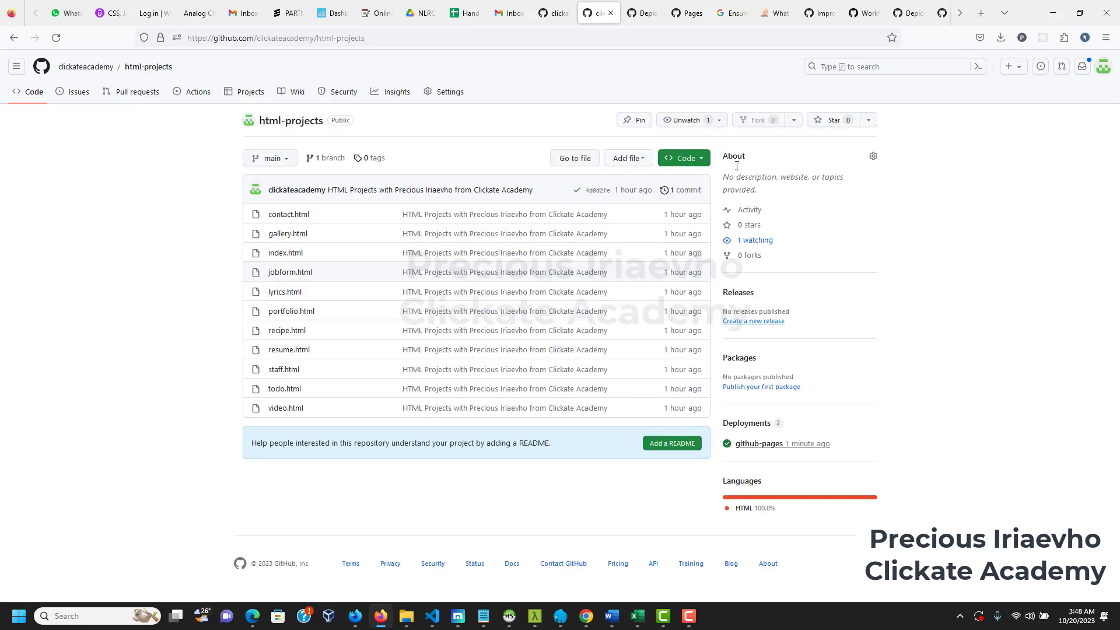
Look through the html-projects repository's general settings and return to its file list
left_click(443, 92)
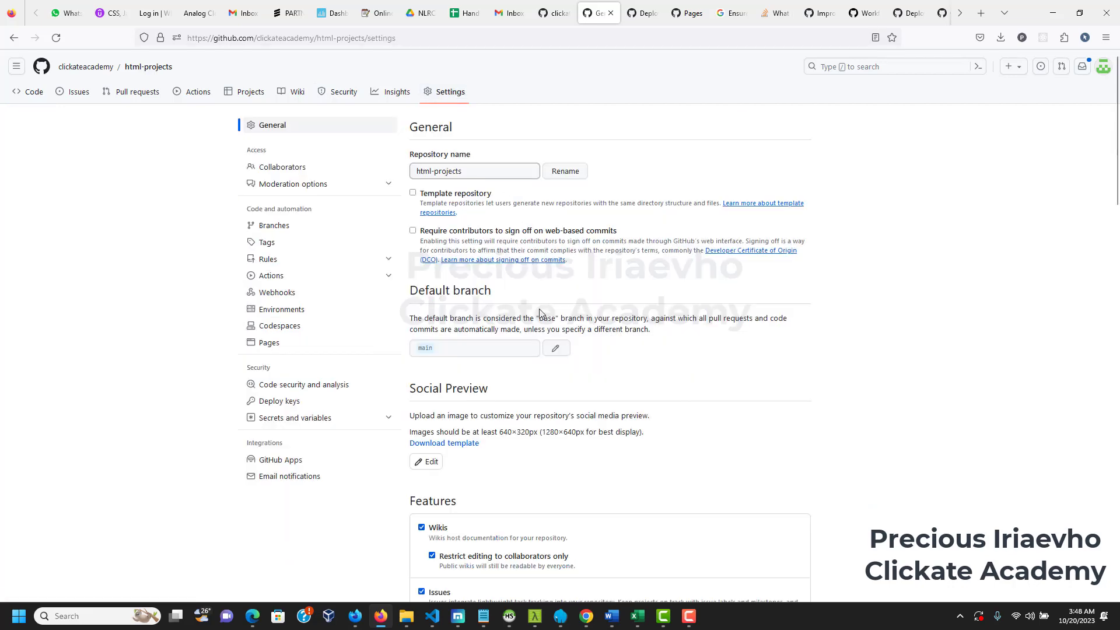
scroll(546, 315, "down", 3)
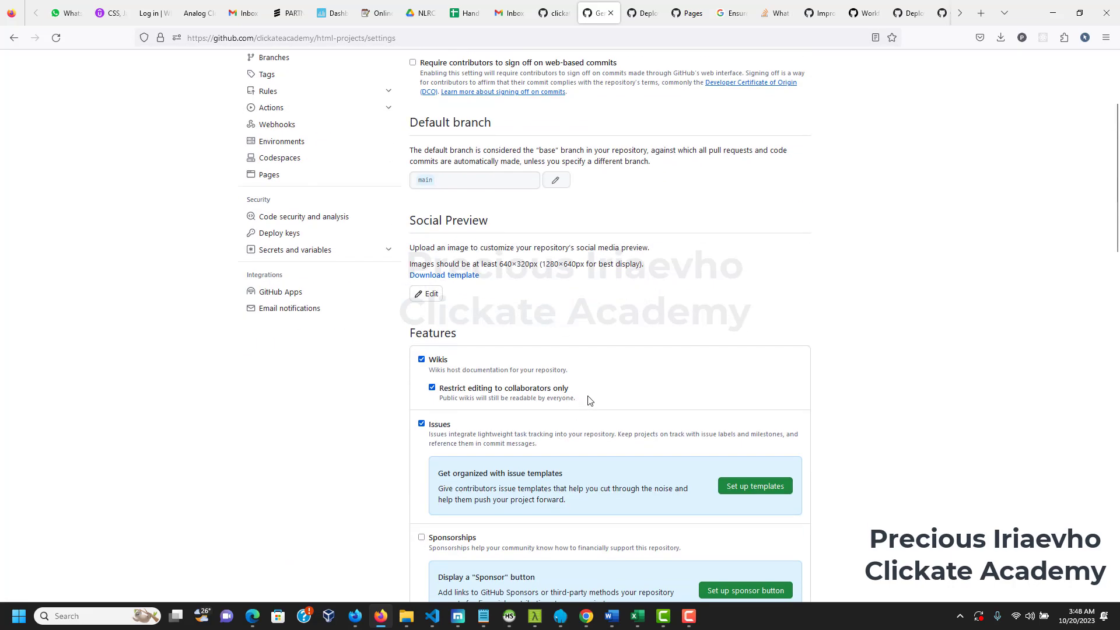
scroll(583, 385, "up", 3)
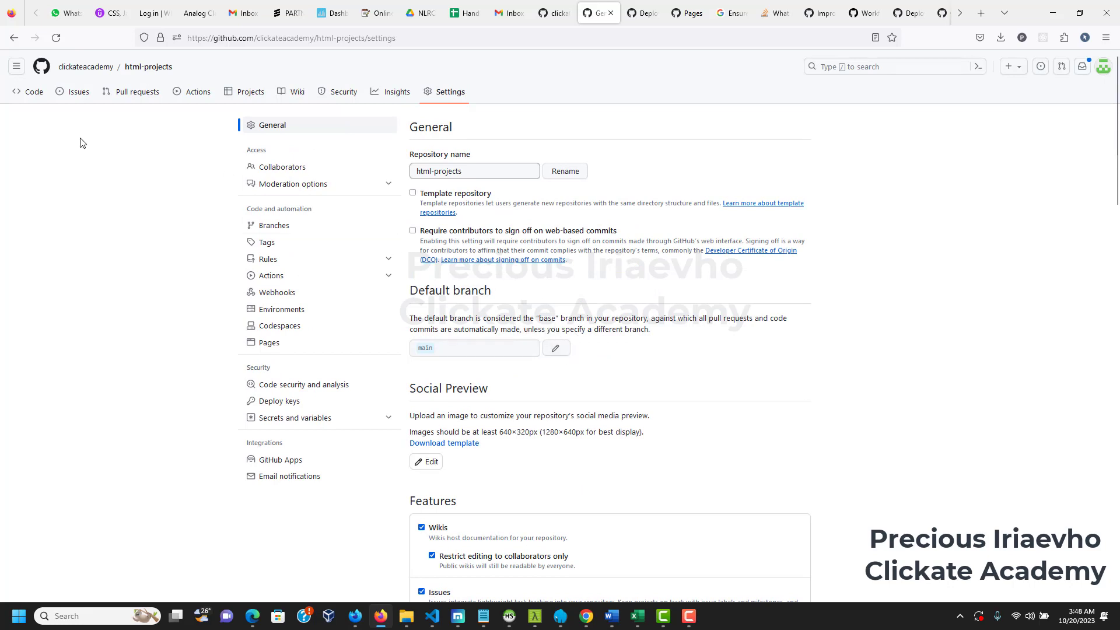
left_click(33, 102)
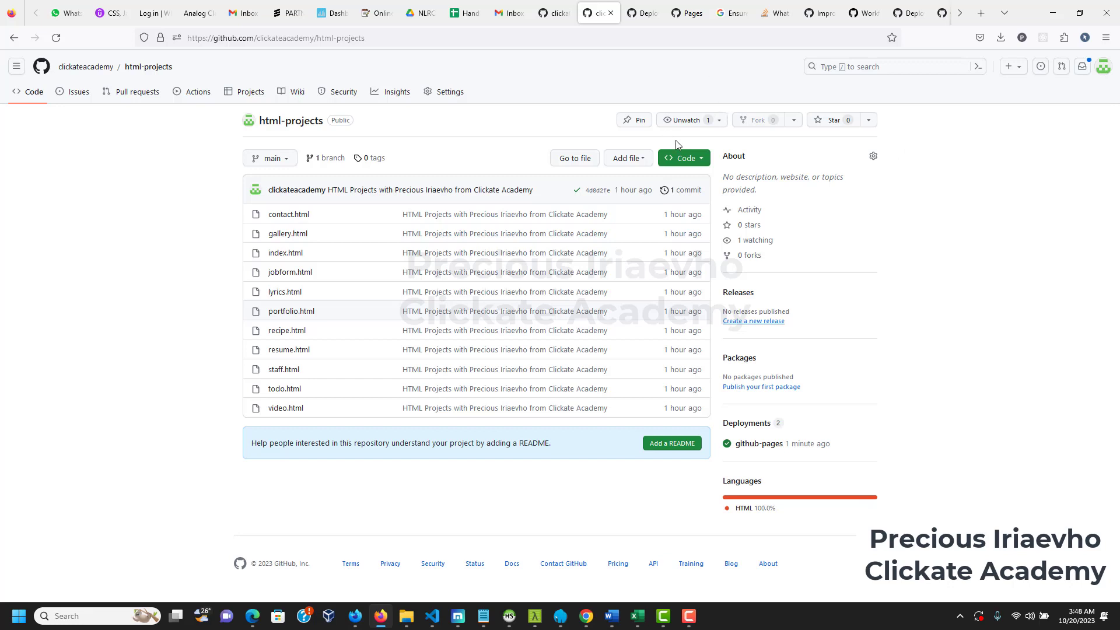
left_click(873, 157)
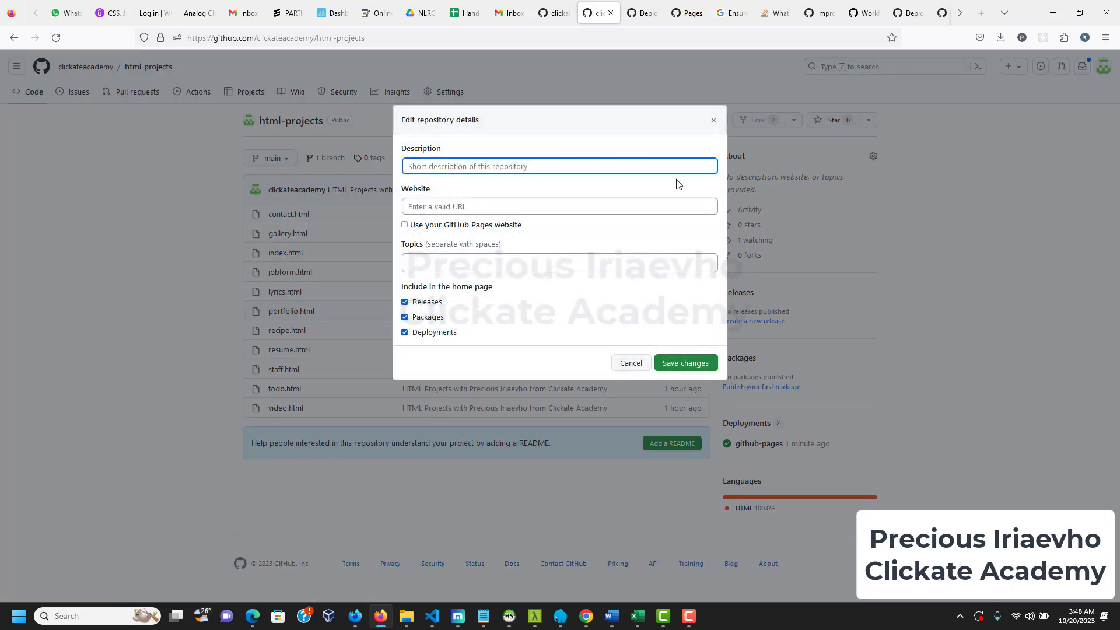
left_click(458, 205)
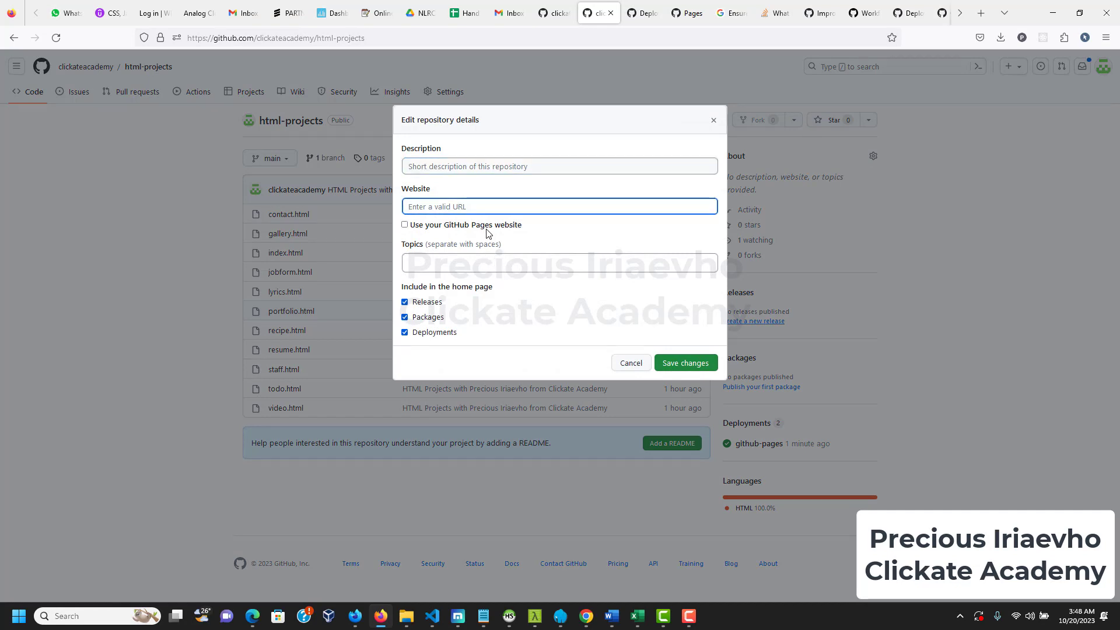
left_click(713, 123)
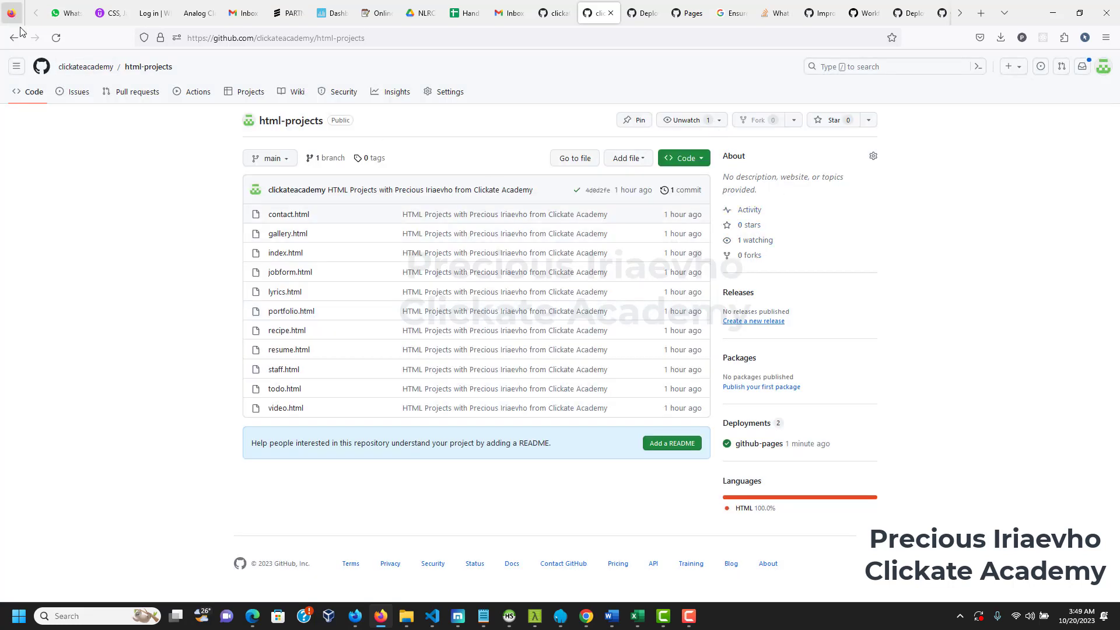
Open the repository's GitHub Pages settings and view the live site in a new browser tab
left_click(56, 38)
left_click(429, 94)
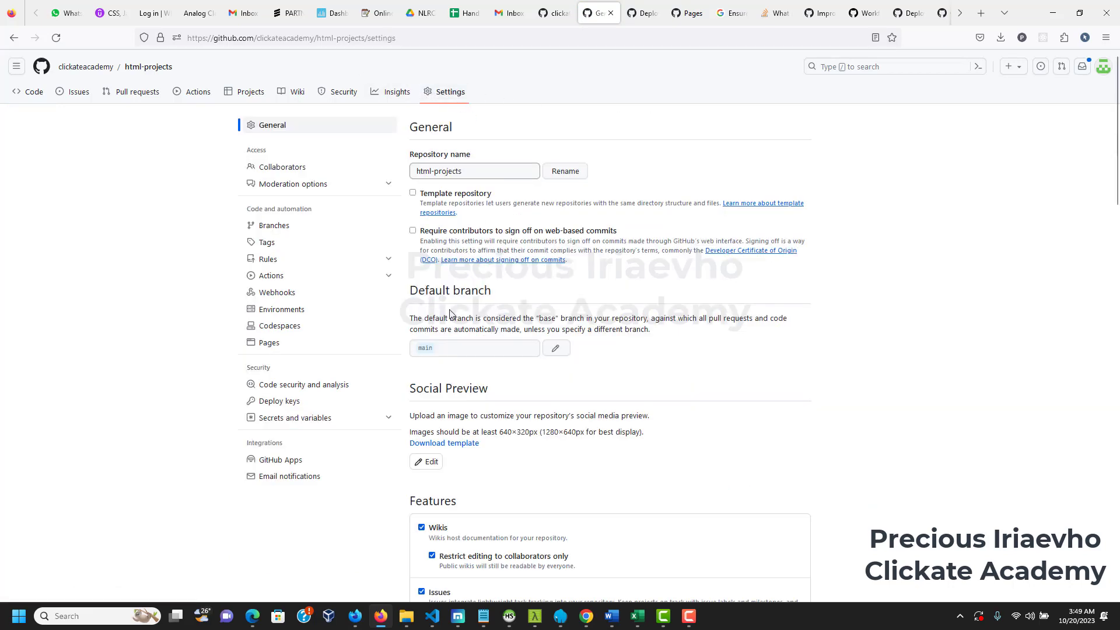
left_click(280, 349)
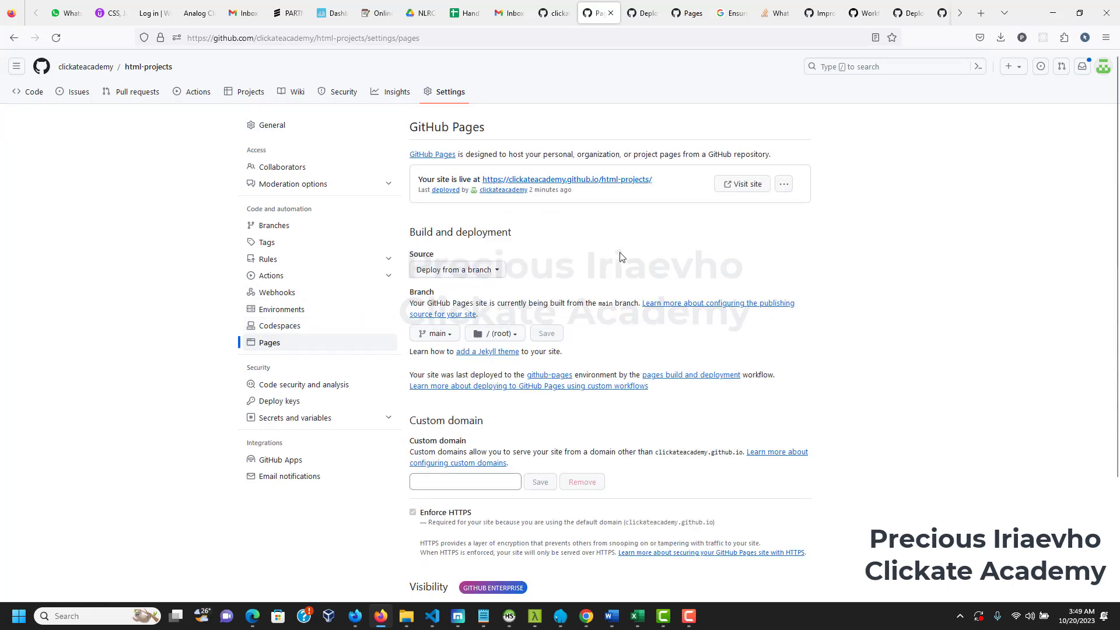
left_click(275, 349)
right_click(616, 185)
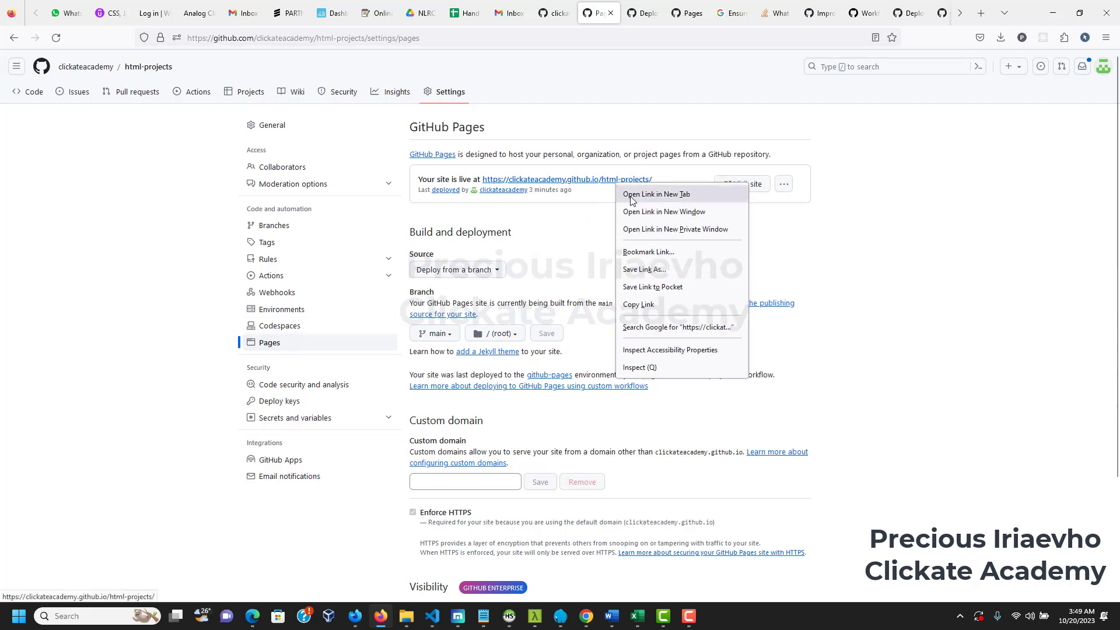
left_click(654, 191)
left_click(638, 13)
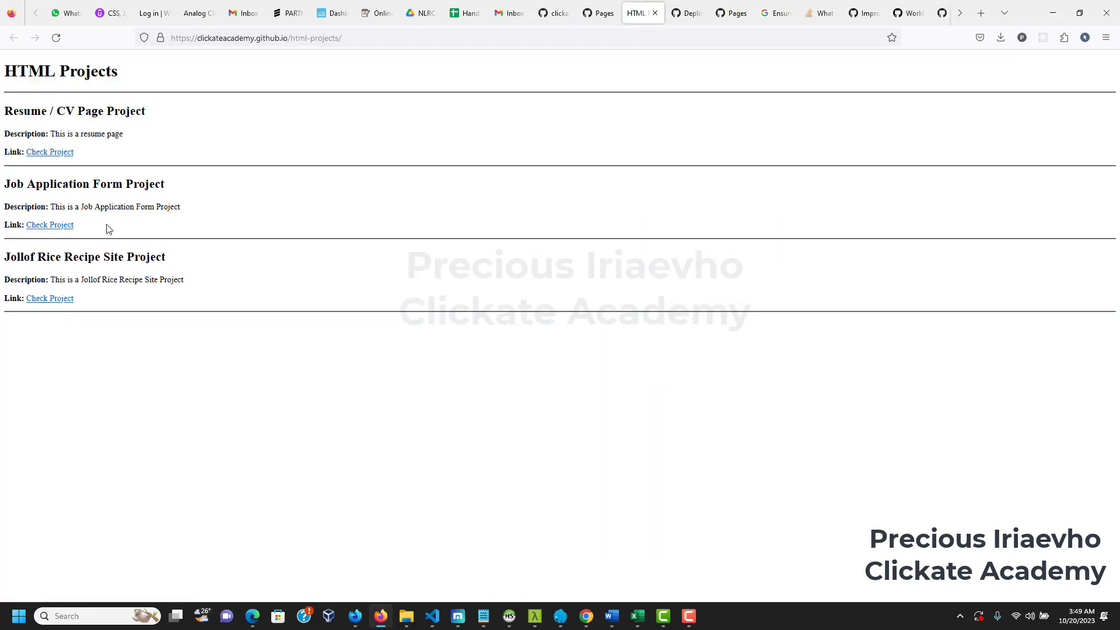
Return to the GitHub Pages settings and copy the live site's link
left_click(598, 13)
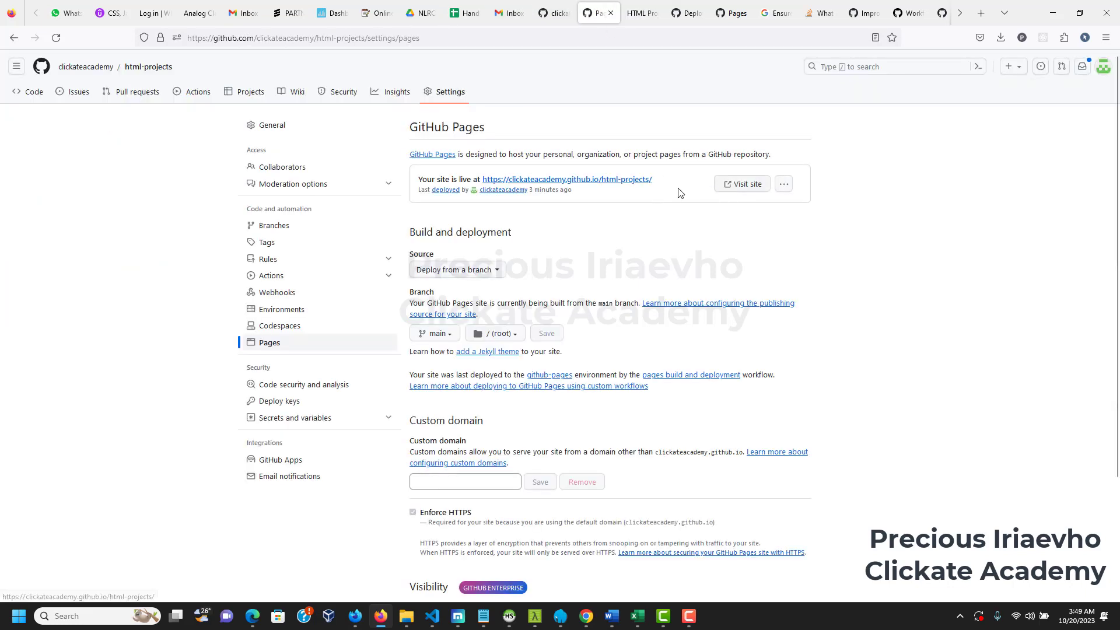
right_click(584, 183)
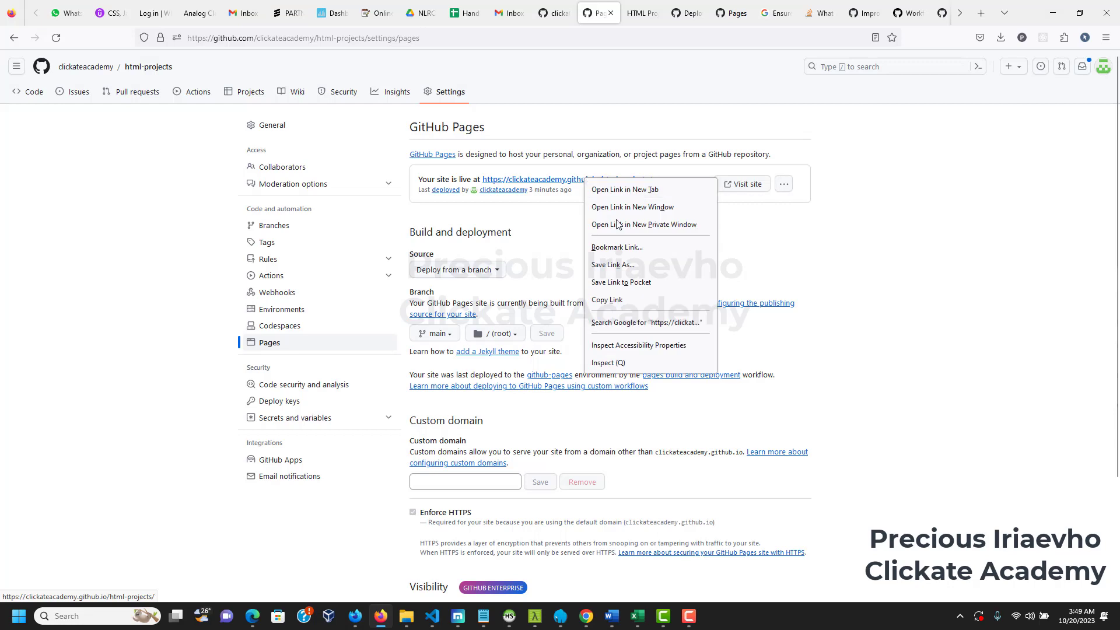
left_click(608, 300)
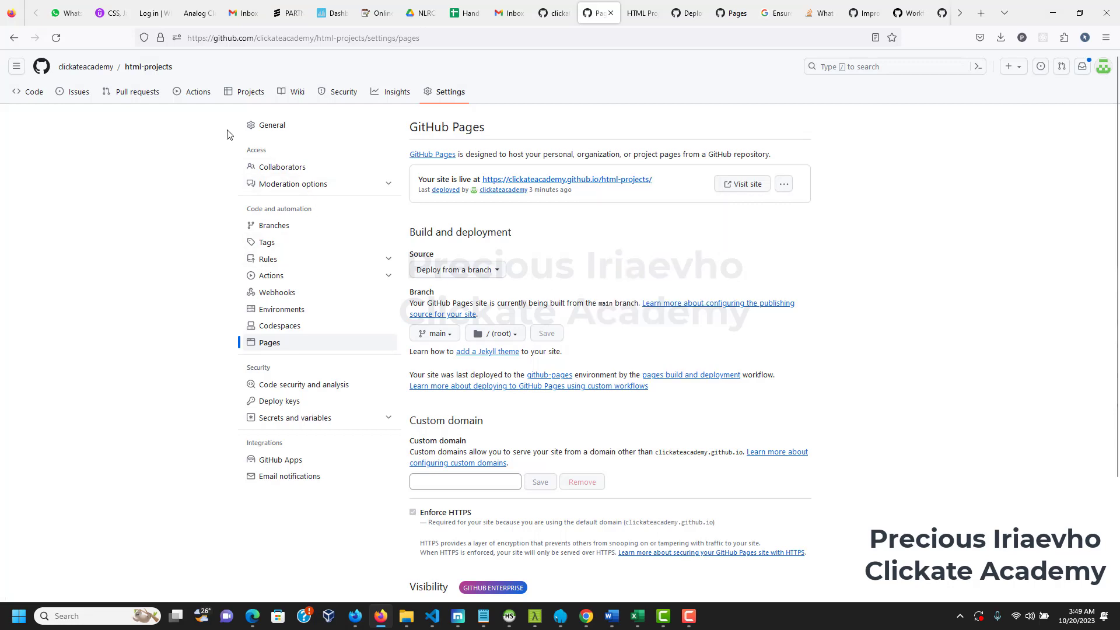
In the html-projects repository details, use the GitHub Pages website and enter the description "HTML Projects by Clickate Academy"
left_click(21, 95)
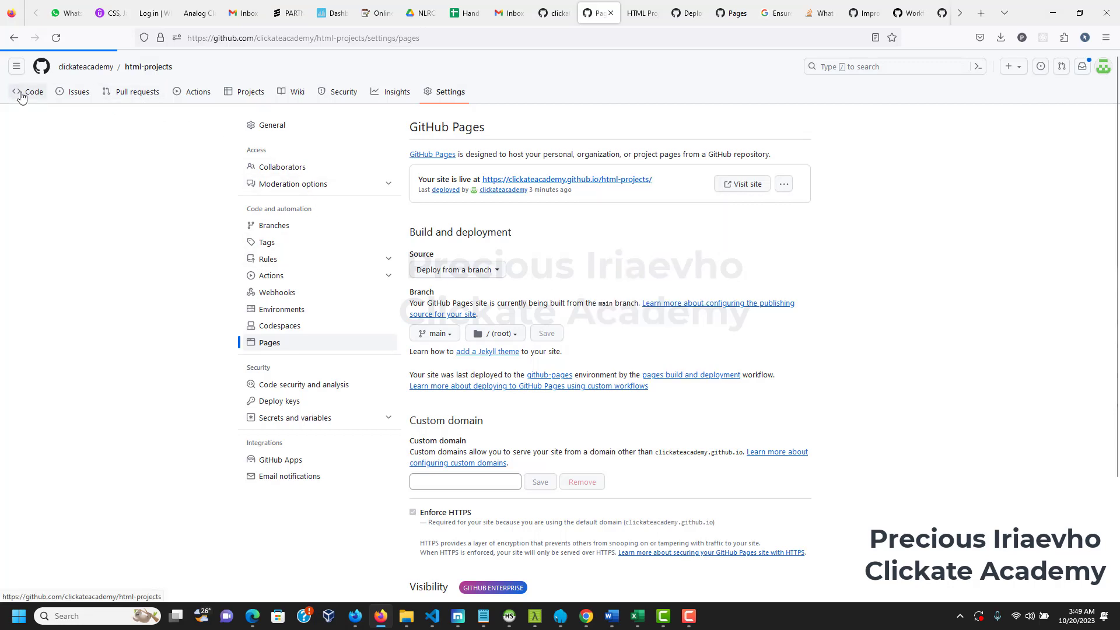
left_click(874, 158)
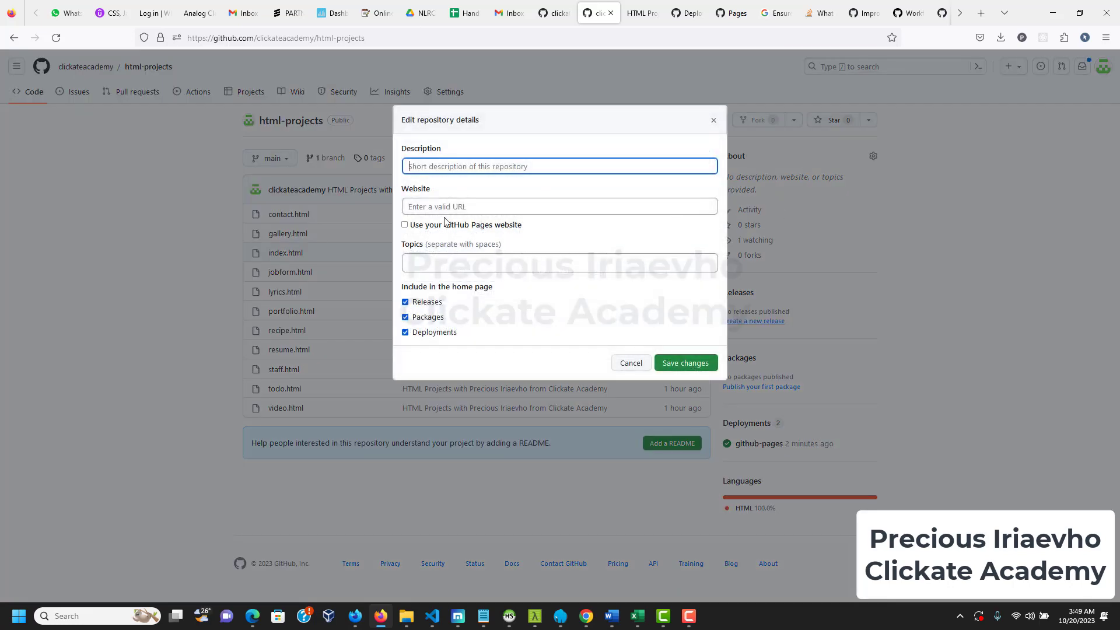
left_click(447, 209)
left_click(452, 226)
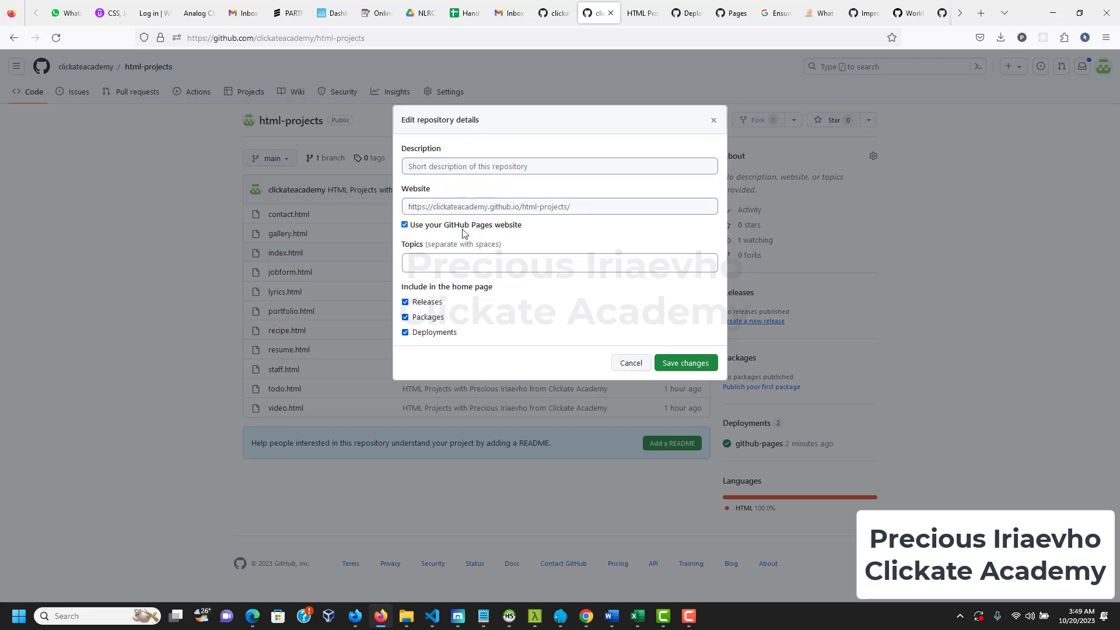
left_click(570, 163)
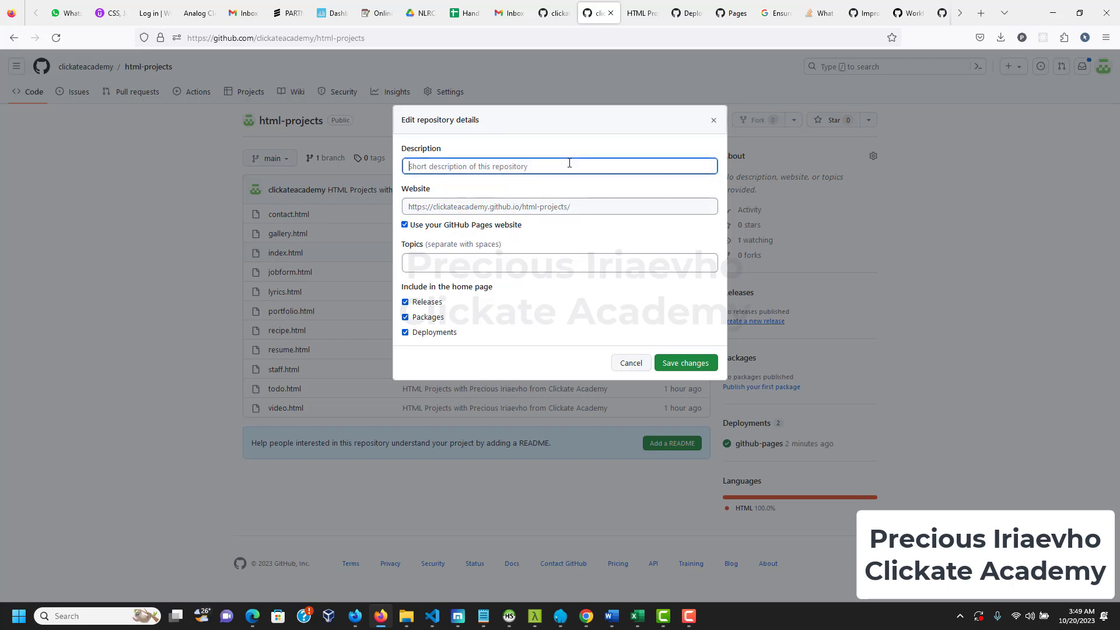
type("H")
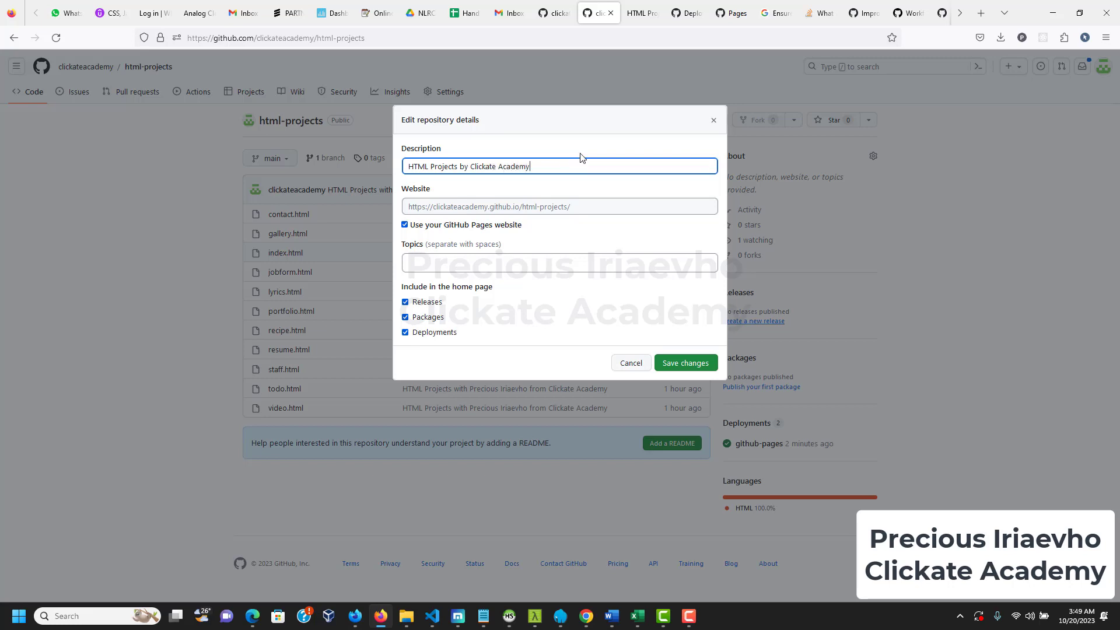
Add the topics html and htmlprojects to the repository details
left_click(529, 261)
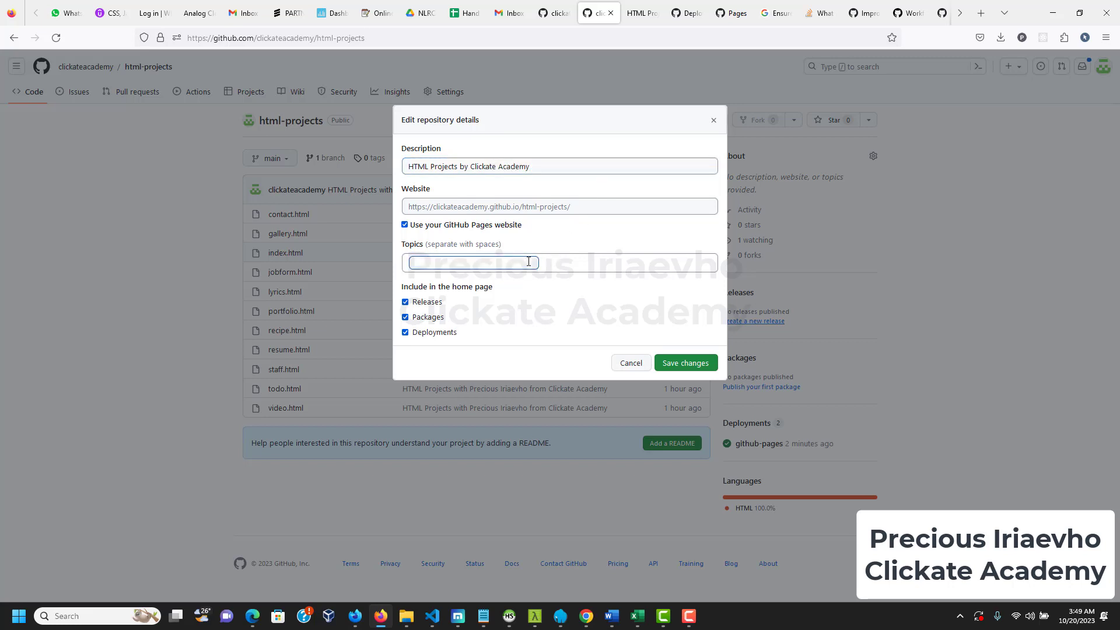
type("HTML")
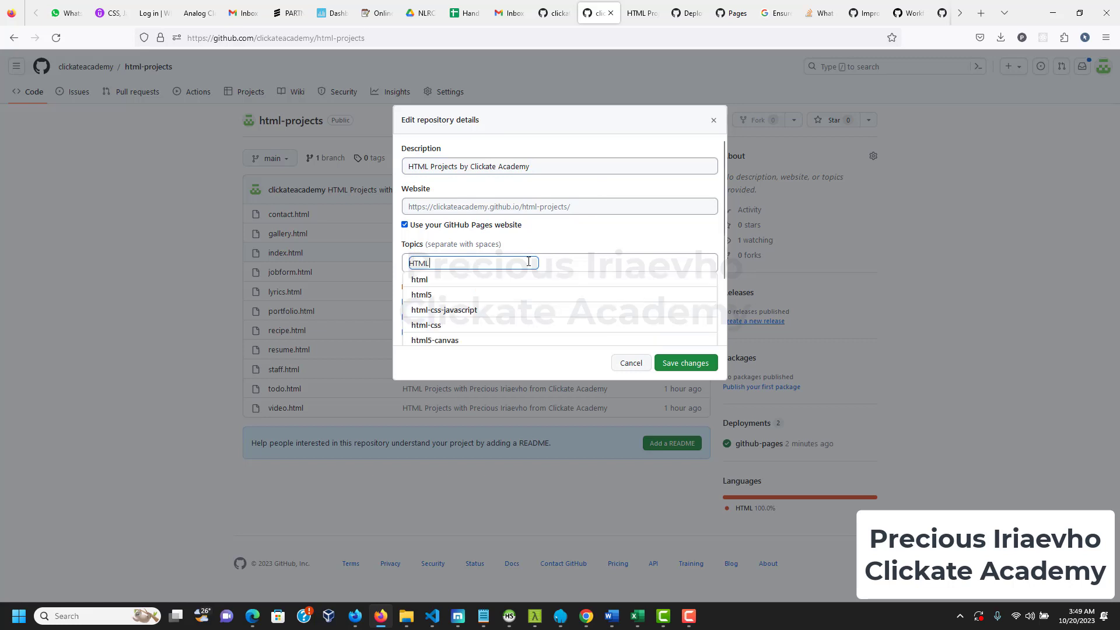
key("space")
type("h")
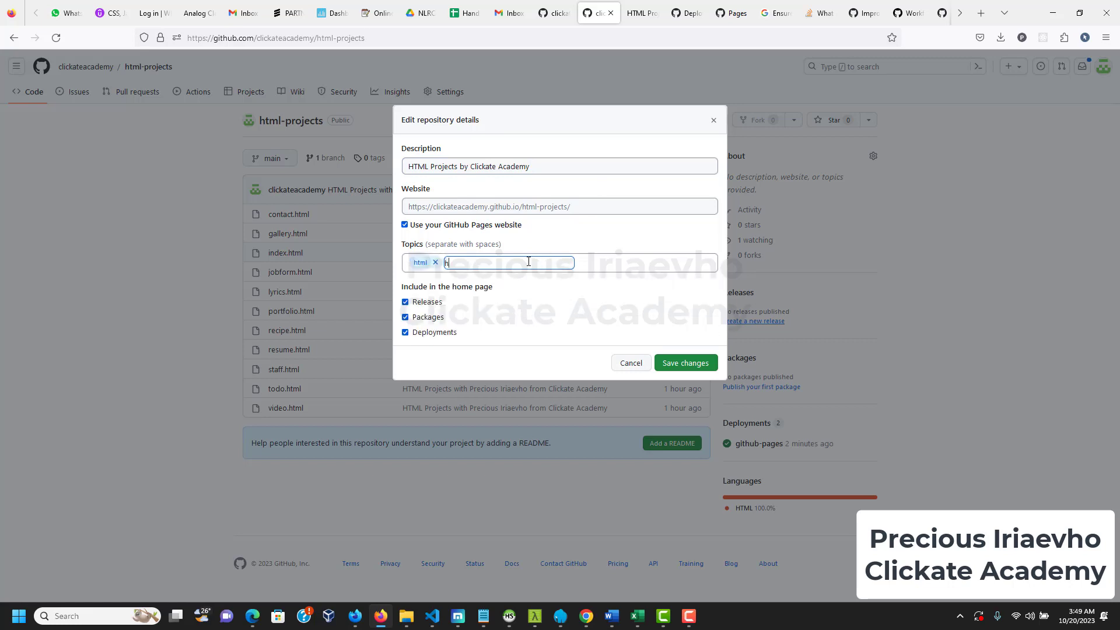
key("BackSpace")
type("HTML Proje")
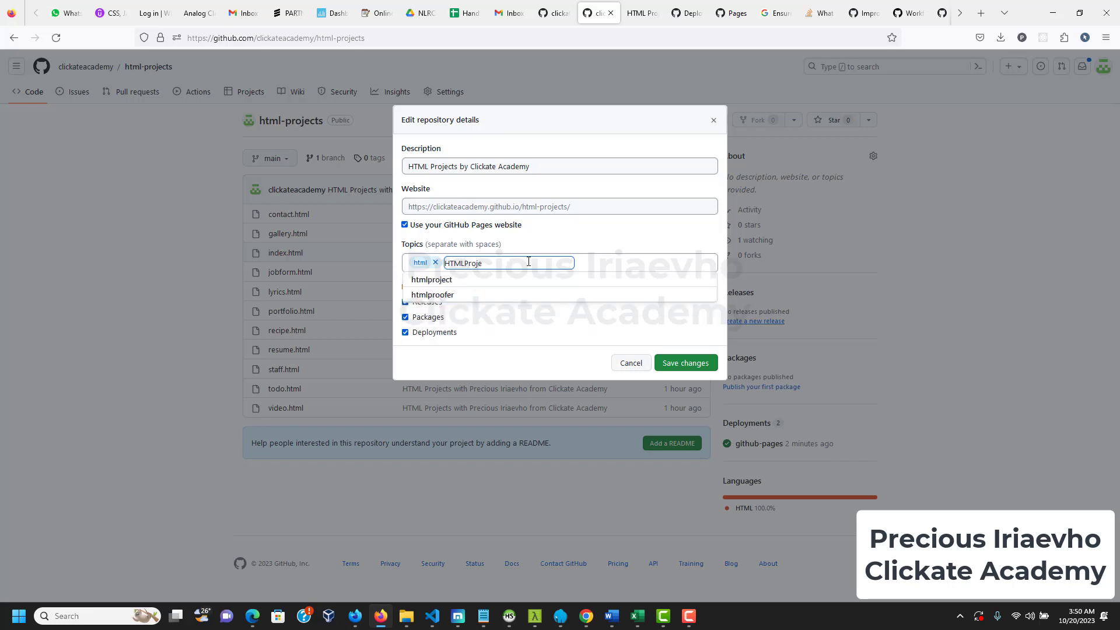
type("cts")
key("space")
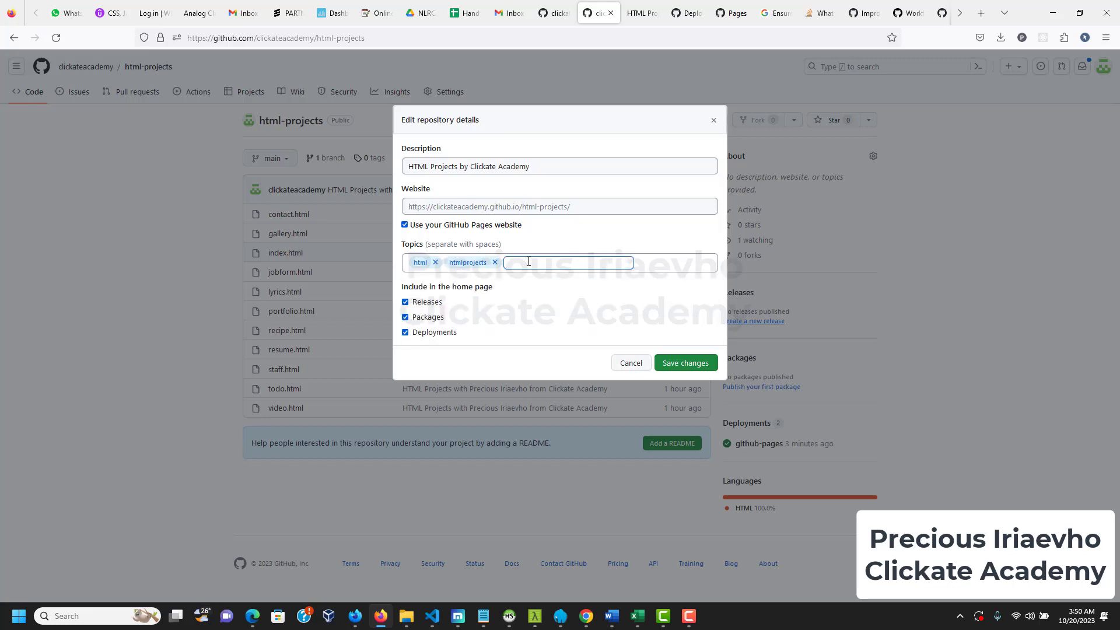
Try entering Clickate and Academy as further topics, and remove both entries
type("Clickate")
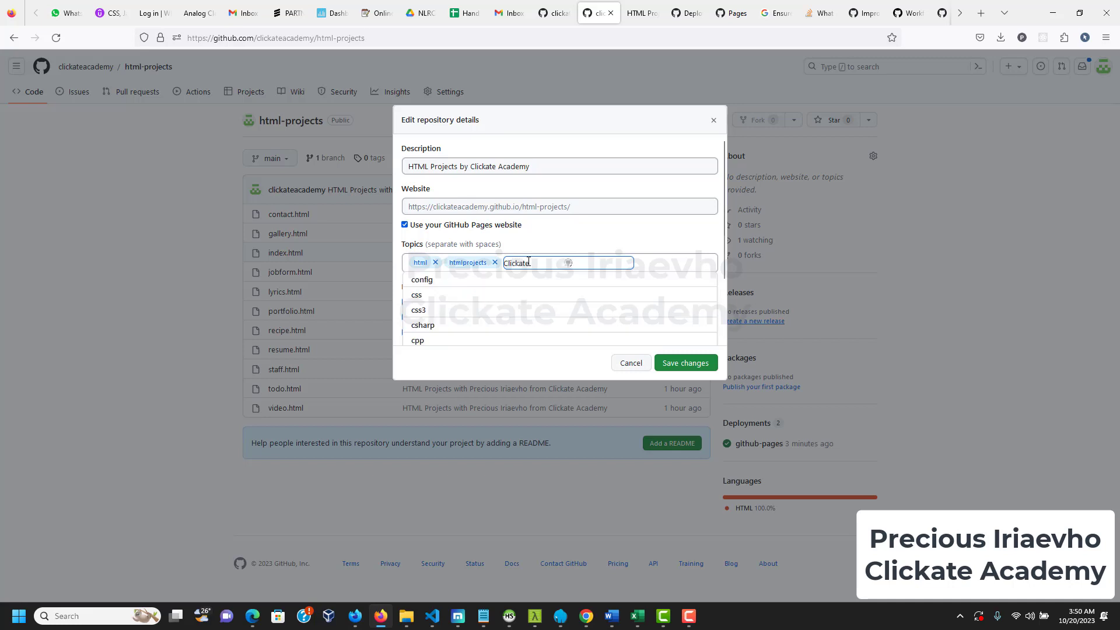
key("space")
type("Acade")
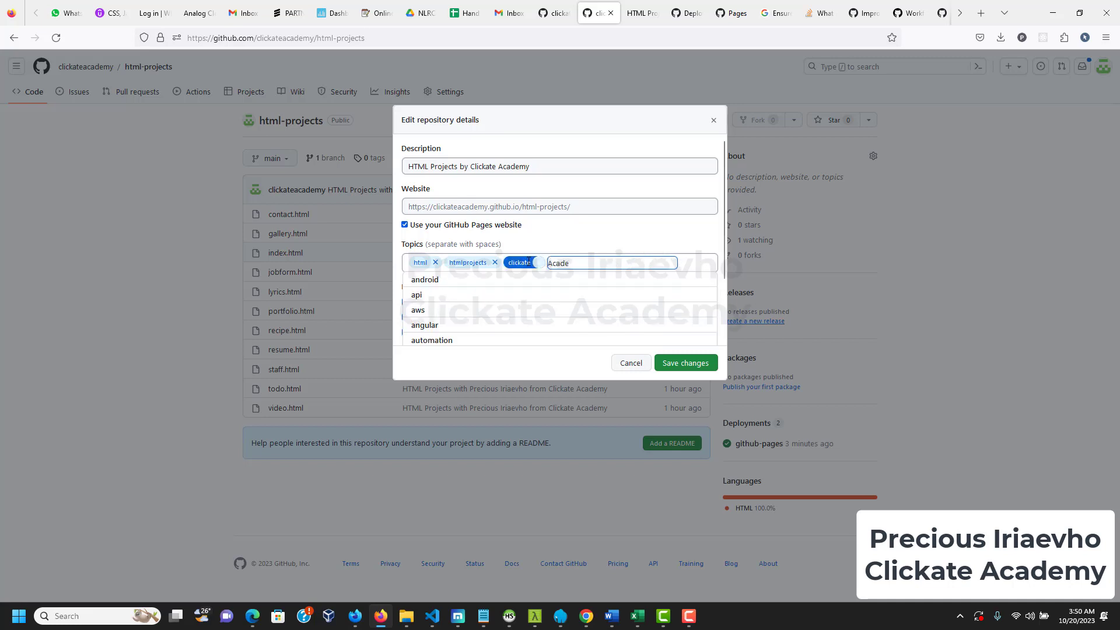
type("my")
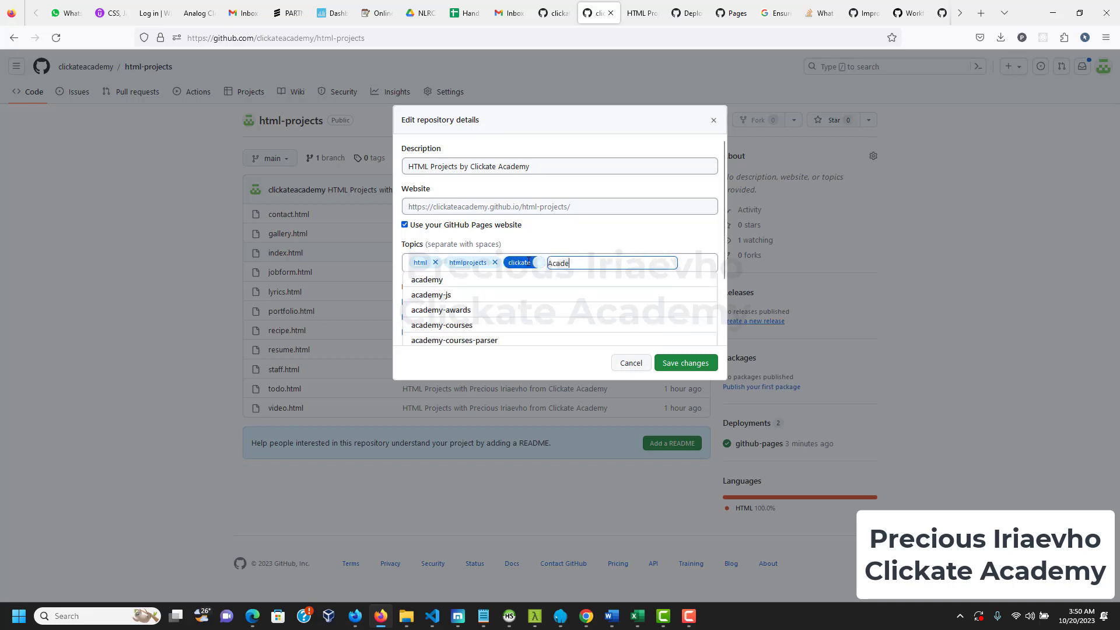
key("BackSpace")
key("BackSpace")
key("BackSpace")
key("BackSpace")
key("BackSpace")
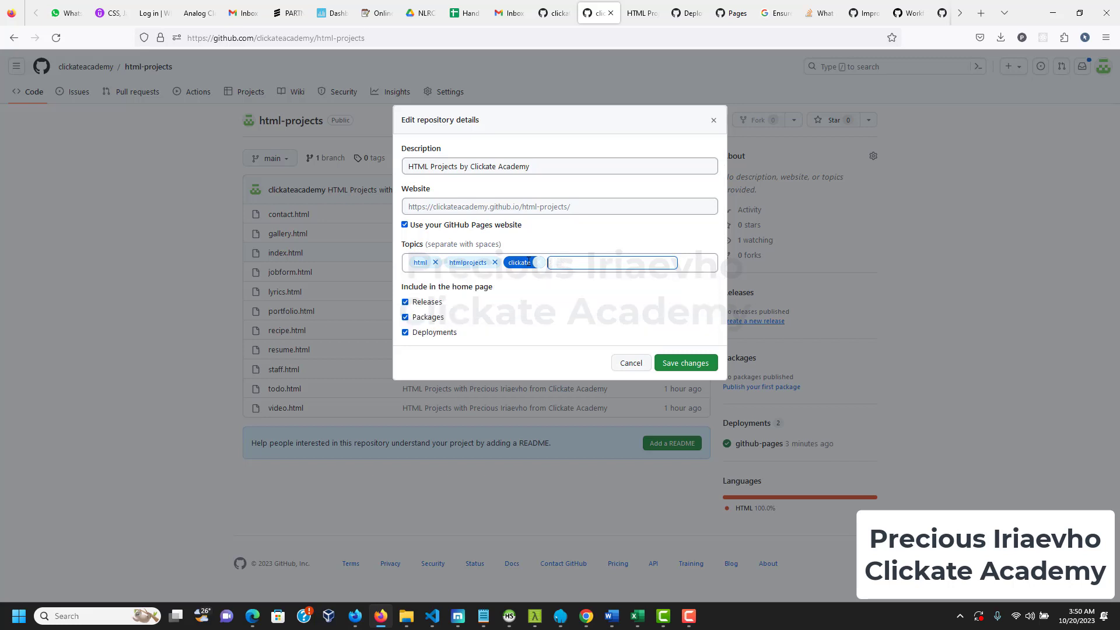
key("BackSpace")
key("BackSpace")
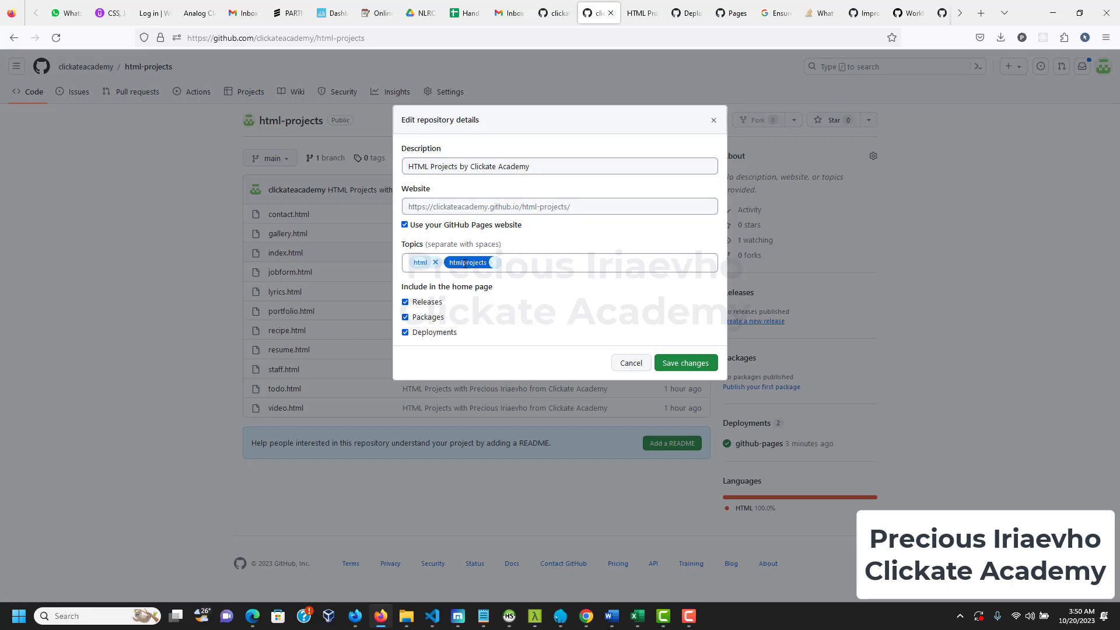
Save the repository details and check the description in the About section
left_click(690, 364)
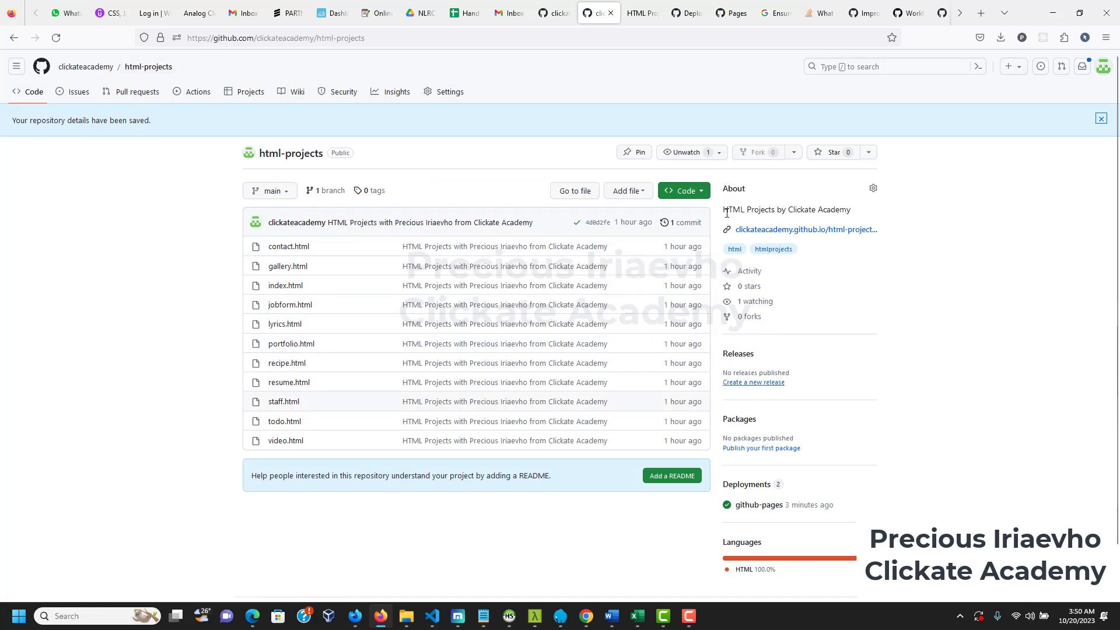
left_click_drag(723, 210, 852, 213)
left_click(1021, 260)
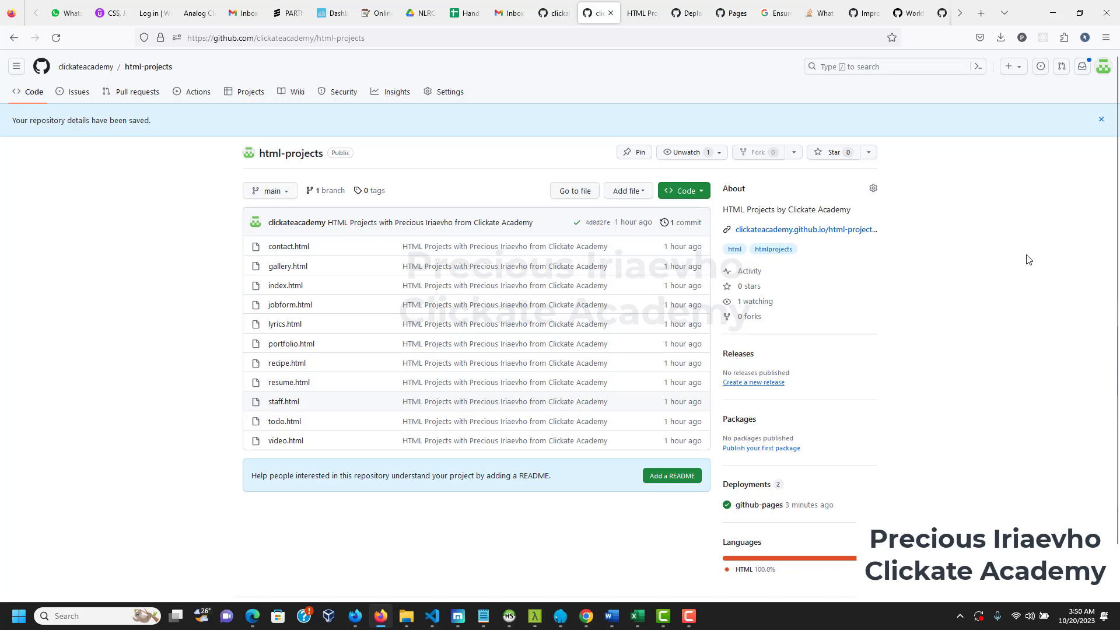
Open the website link from the About section, check the site's address, and return to the repository page
left_click(785, 230)
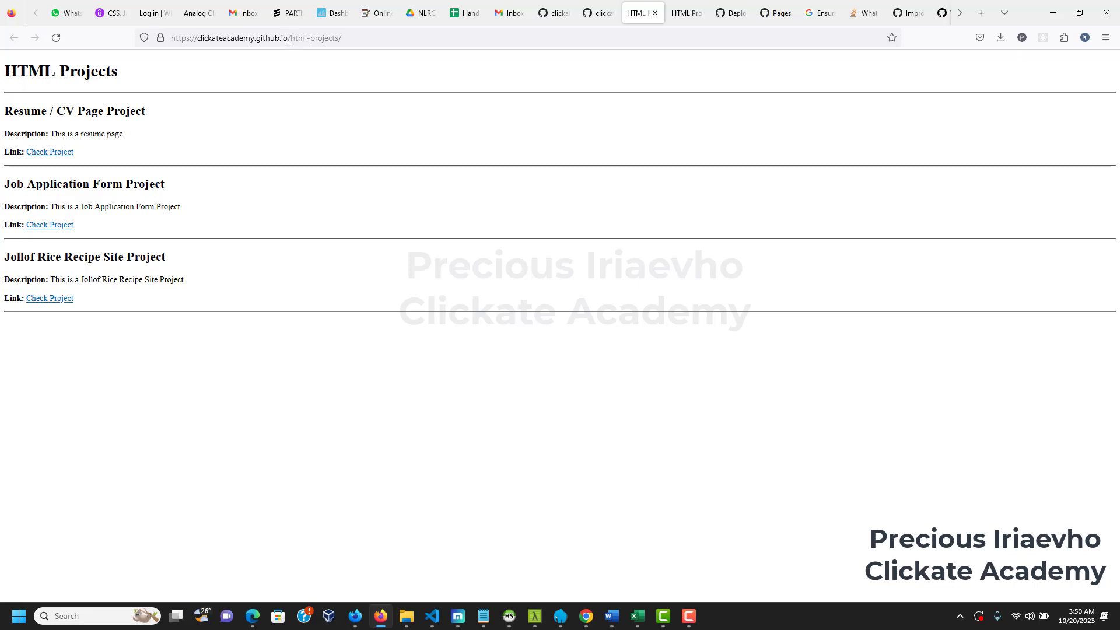
left_click_drag(291, 39, 338, 39)
left_click(468, 415)
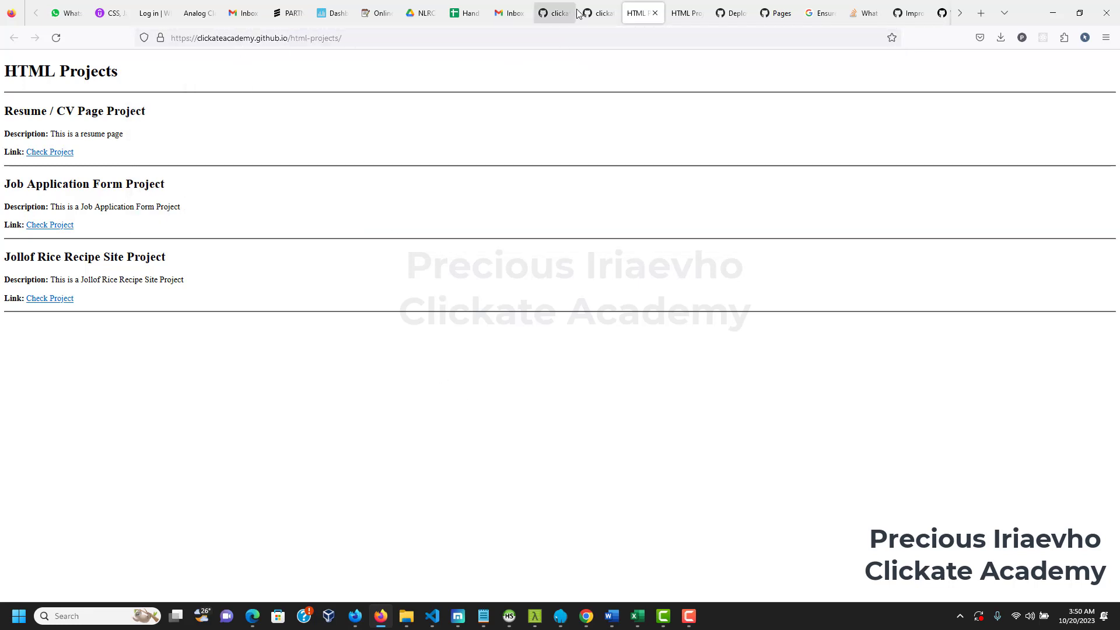
left_click(595, 10)
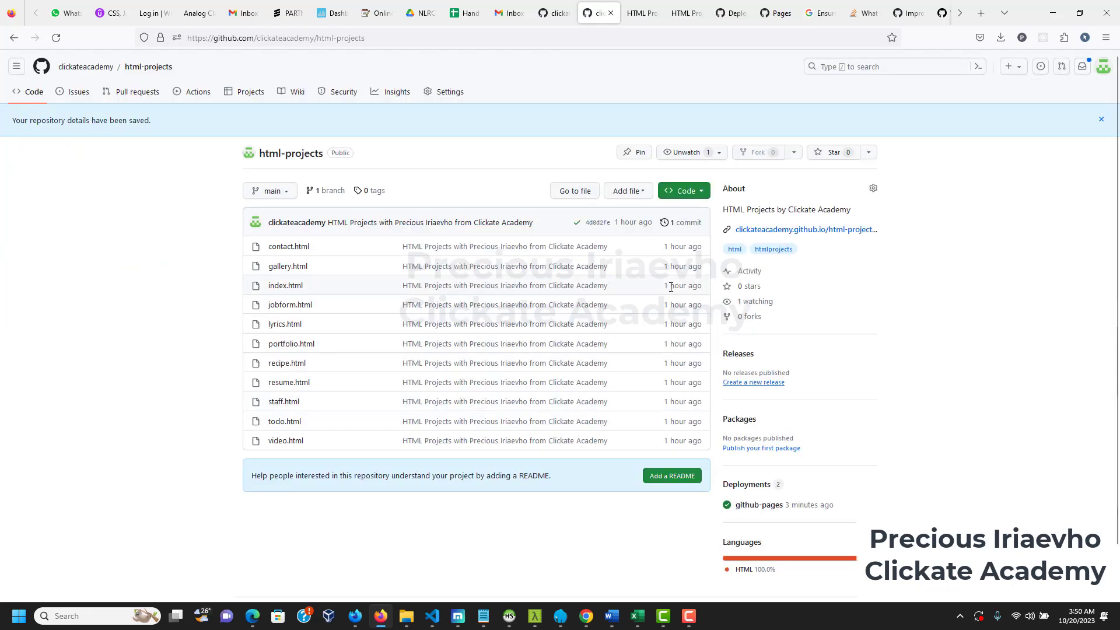